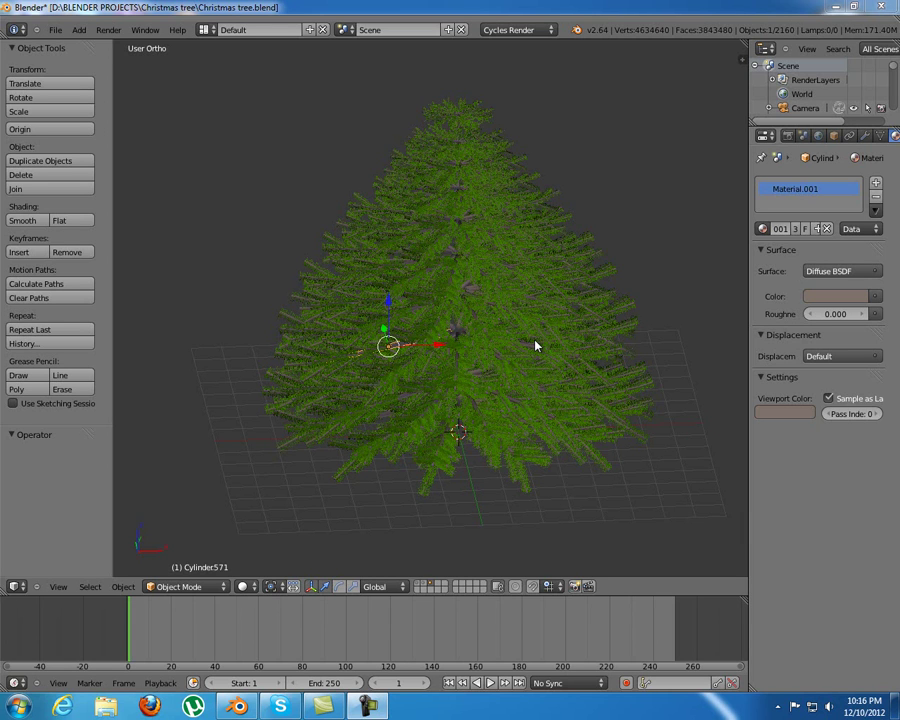
- Display only the layer of sparse branches and link six branches near the base through their Object Data
click(421, 587)
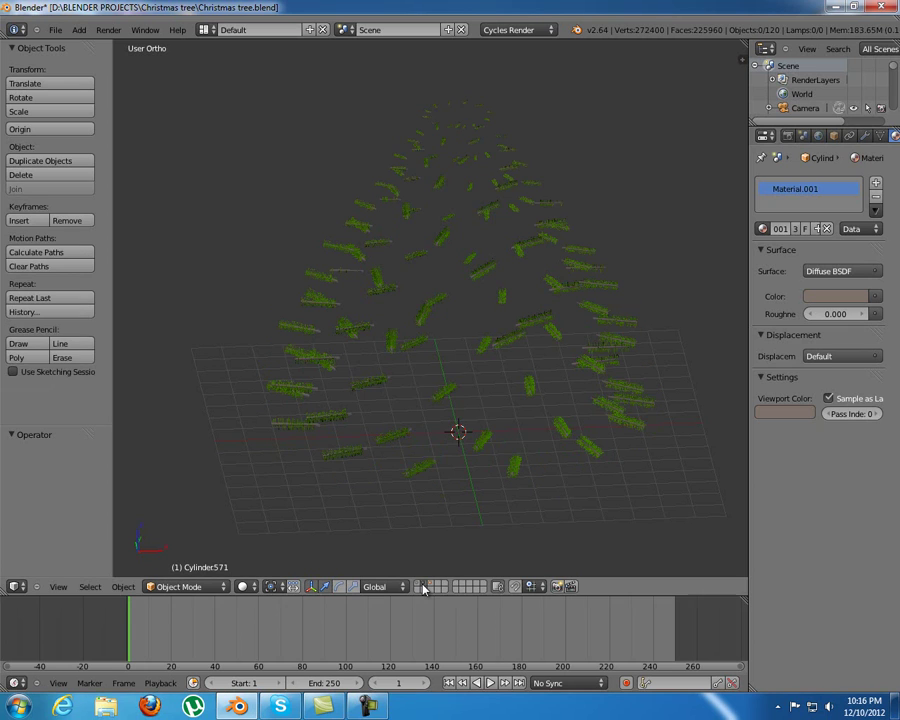
right_click(420, 480)
shift+right_click(488, 455)
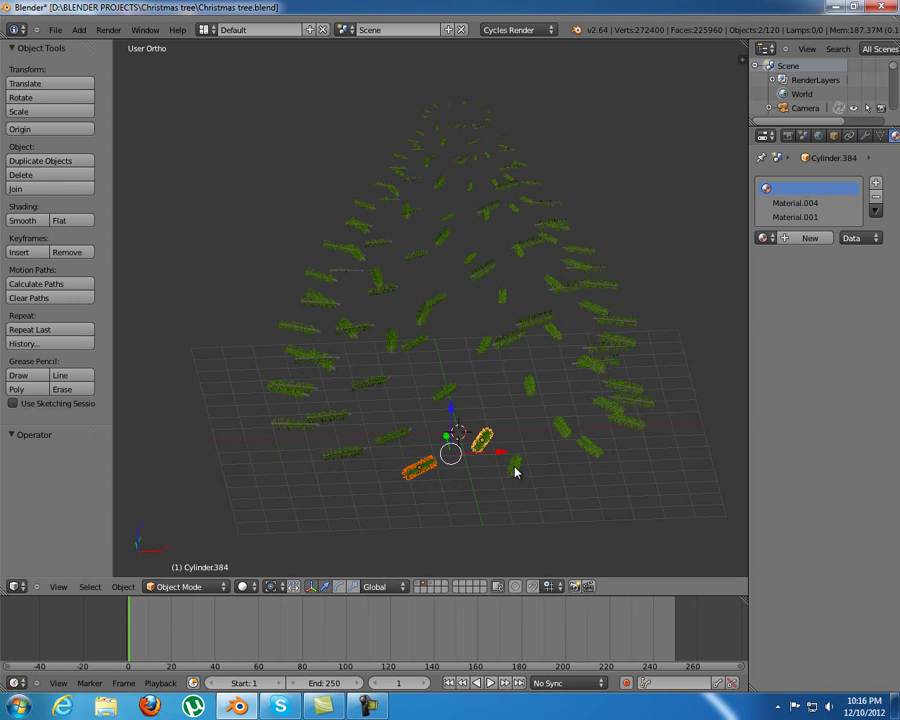
shift+right_click(516, 470)
shift+right_click(566, 433)
shift+right_click(596, 447)
shift+right_click(624, 421)
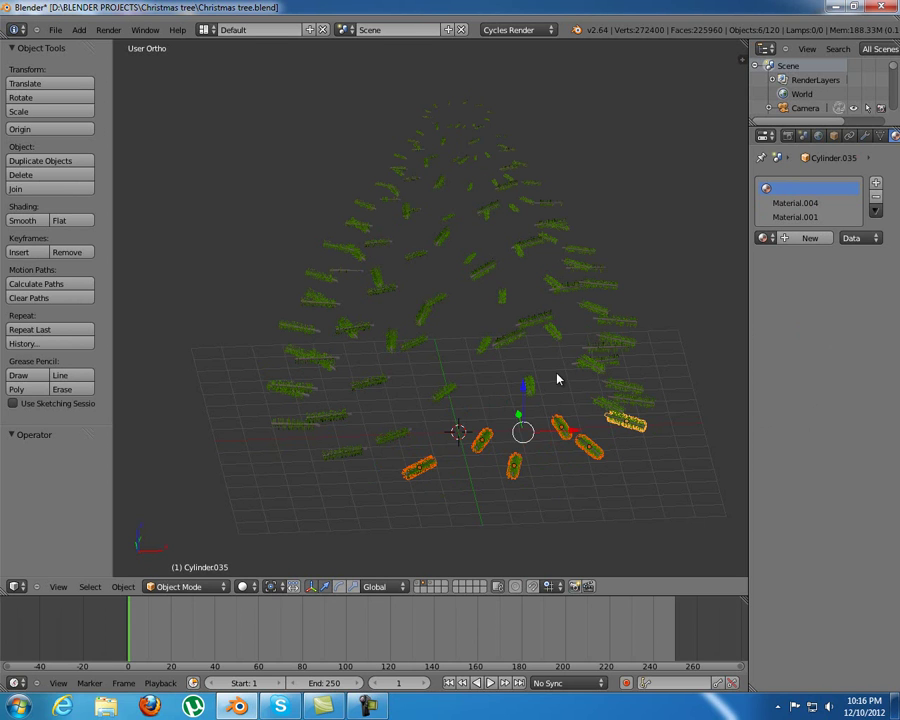
key(ctrl+l)
shift+middle_drag(578, 414, 546, 394)
scroll(560, 400, up, 3)
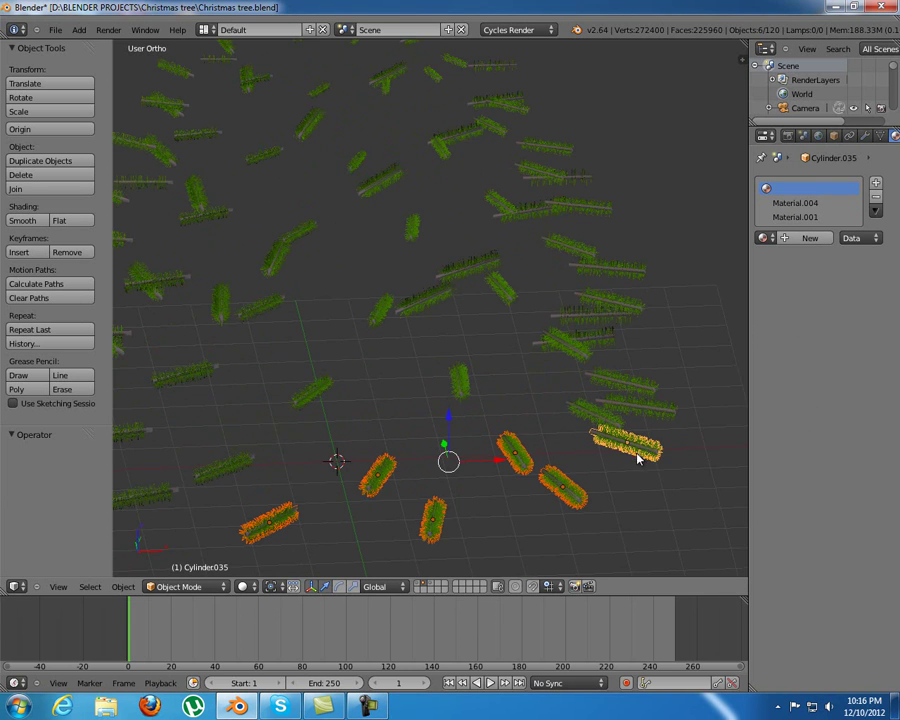
shift+middle_drag(632, 452, 602, 423)
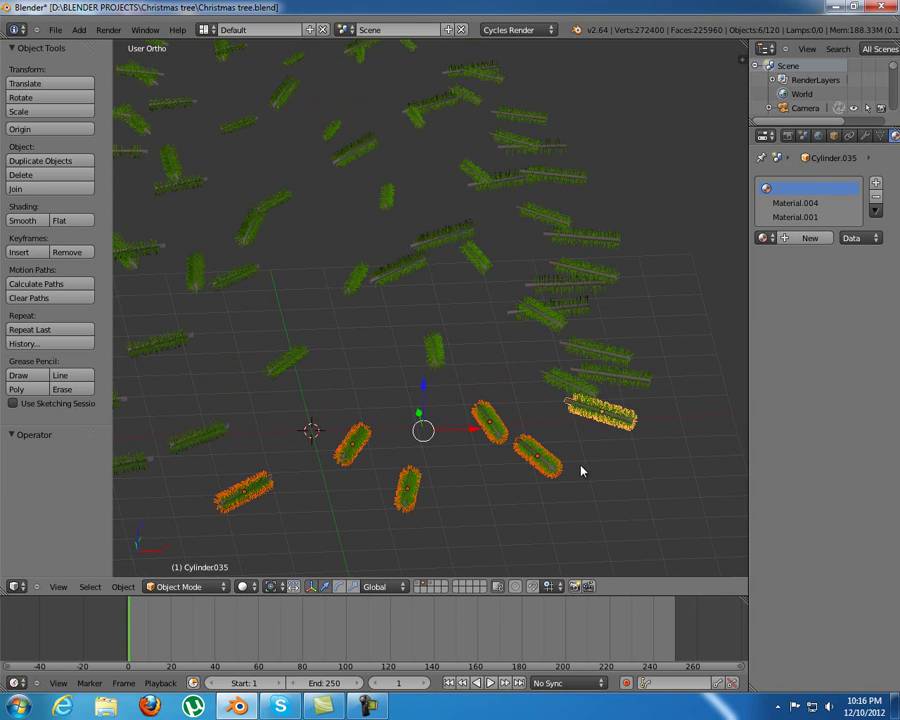
key(ctrl+l)
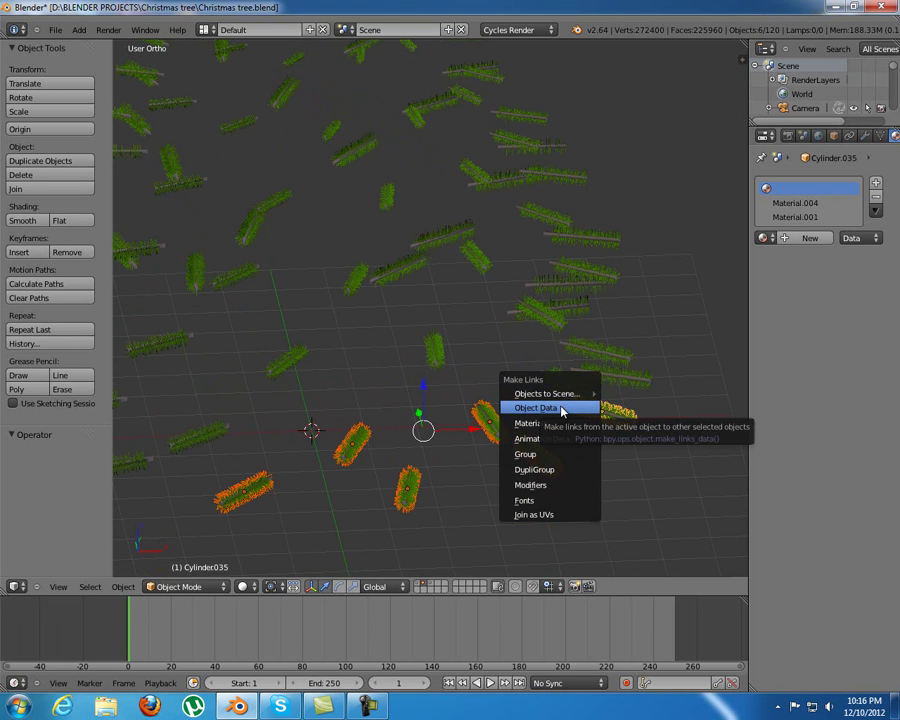
click(560, 409)
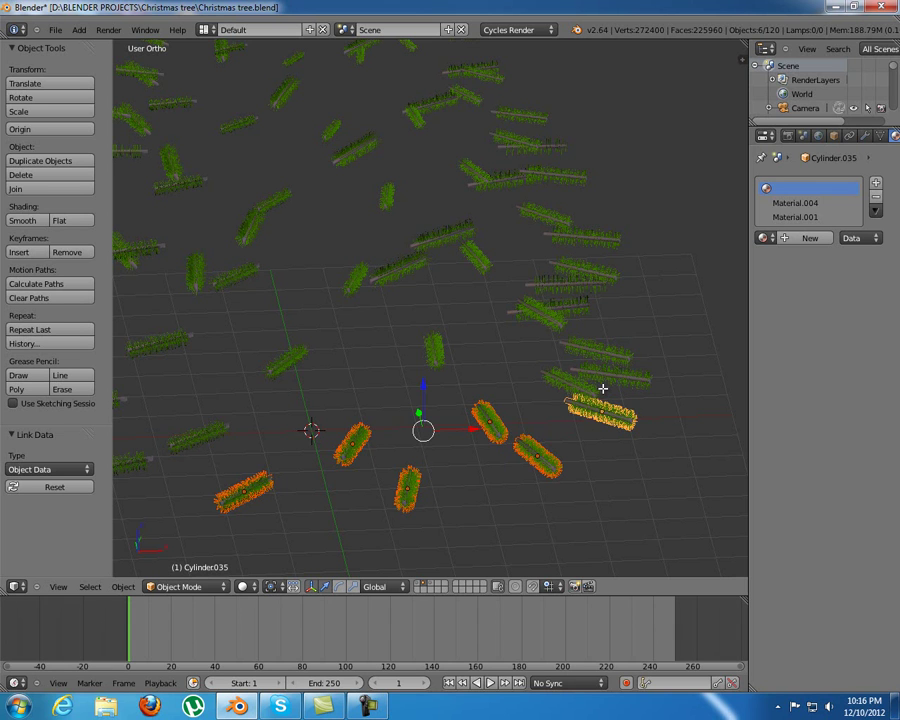
- Try moving a single vertex of the linked branch mesh in Edit Mode and return to Object Mode
key(Tab)
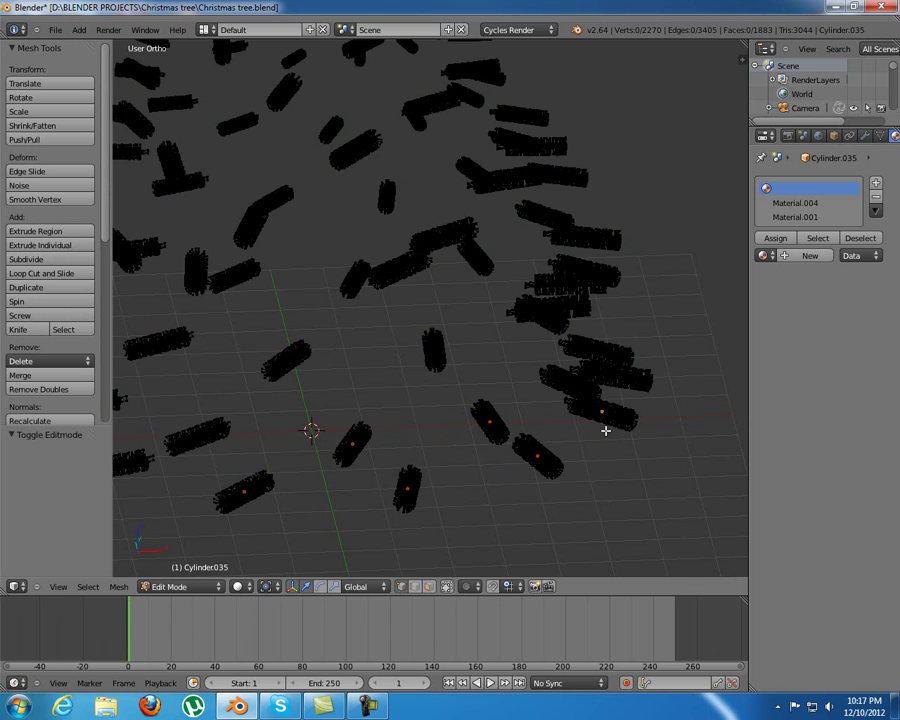
key(a)
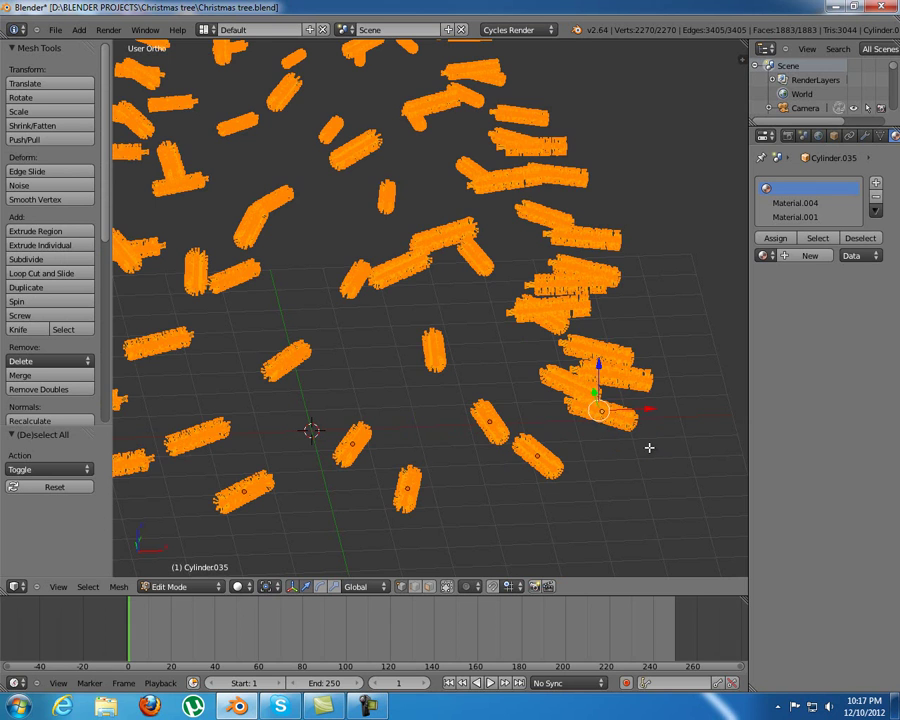
right_click(618, 413)
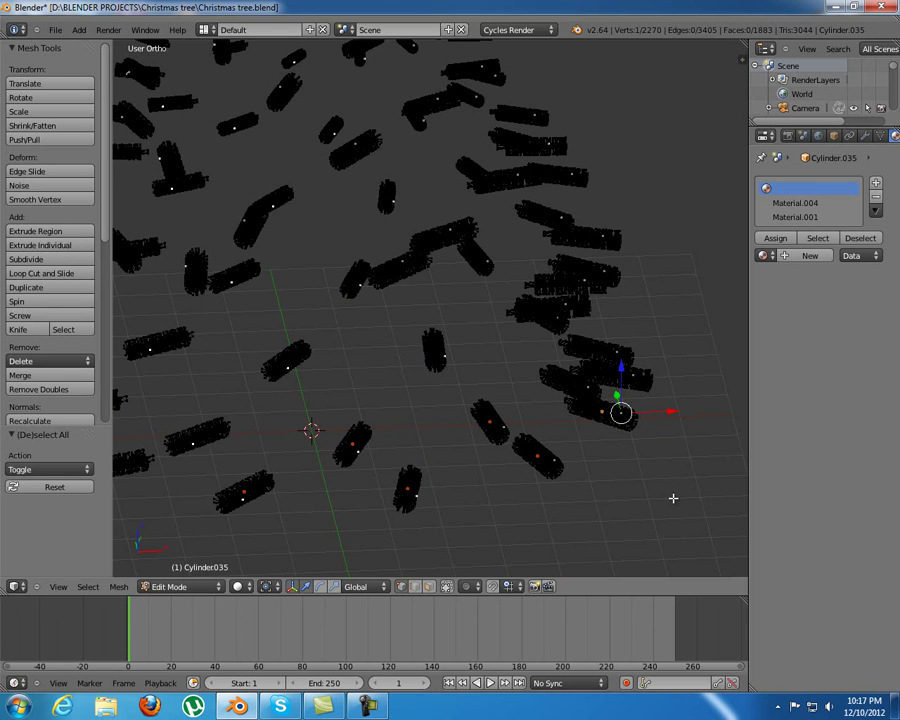
key(g)
click(655, 443)
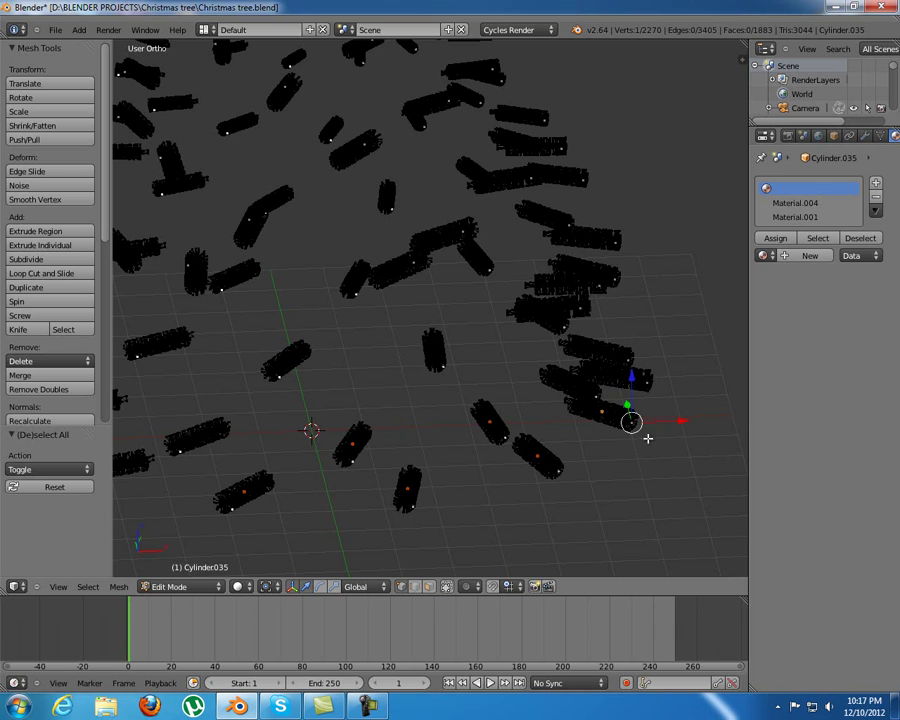
key(g)
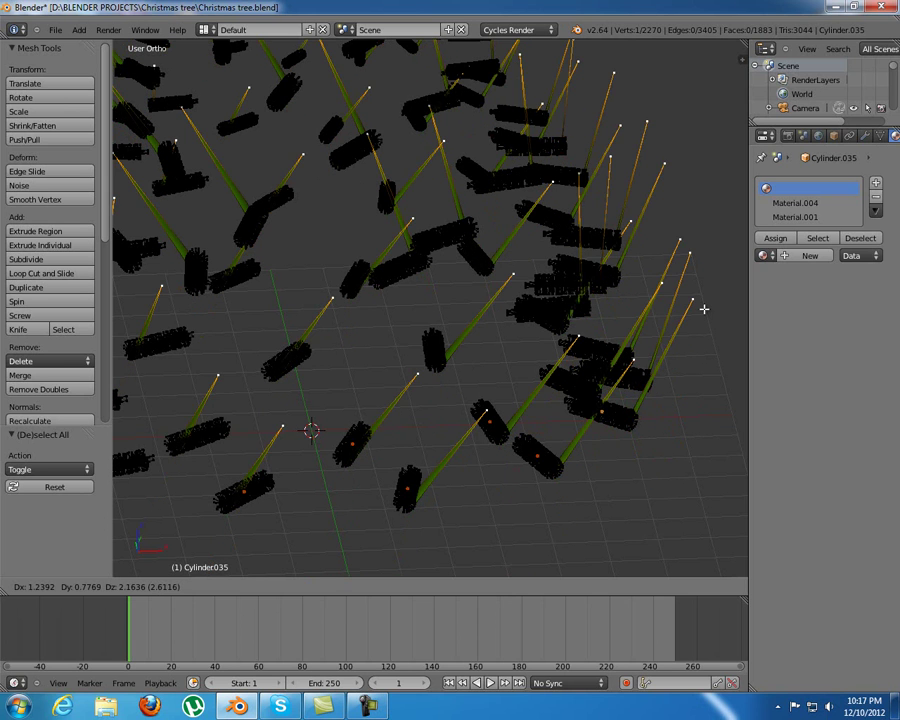
key(Escape)
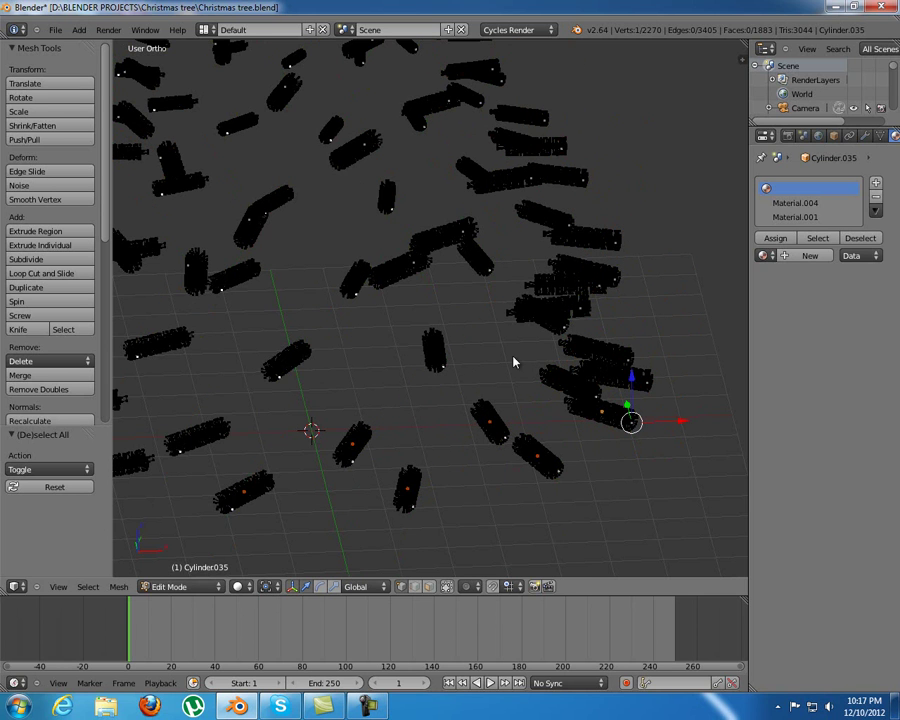
key(Tab)
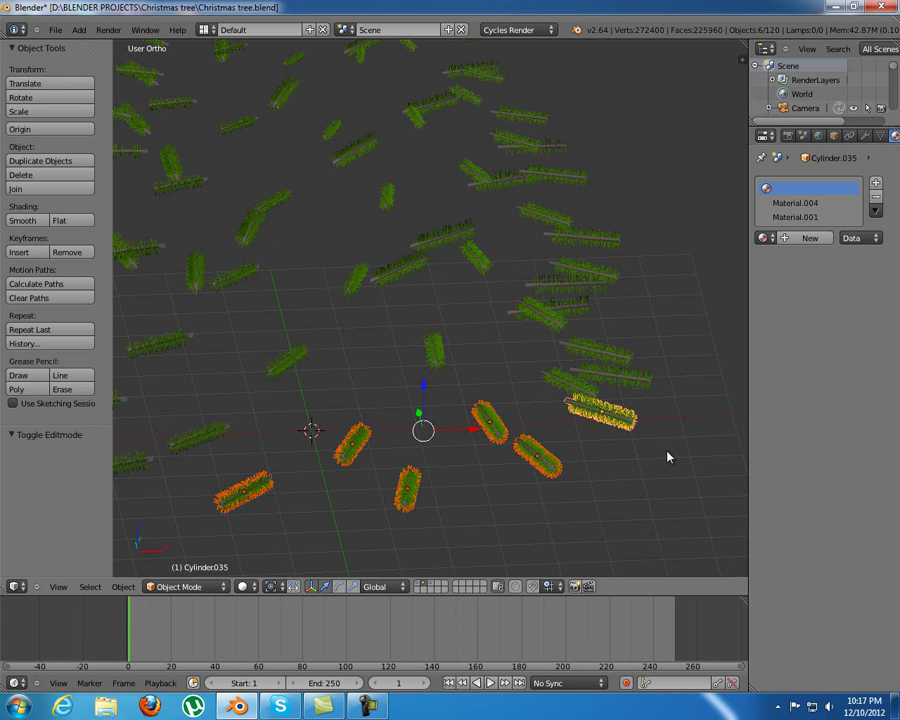
- Select three neighbouring branches near the base and review the data types that Make Links offers for them
key(a)
shift+middle_drag(560, 494, 558, 479)
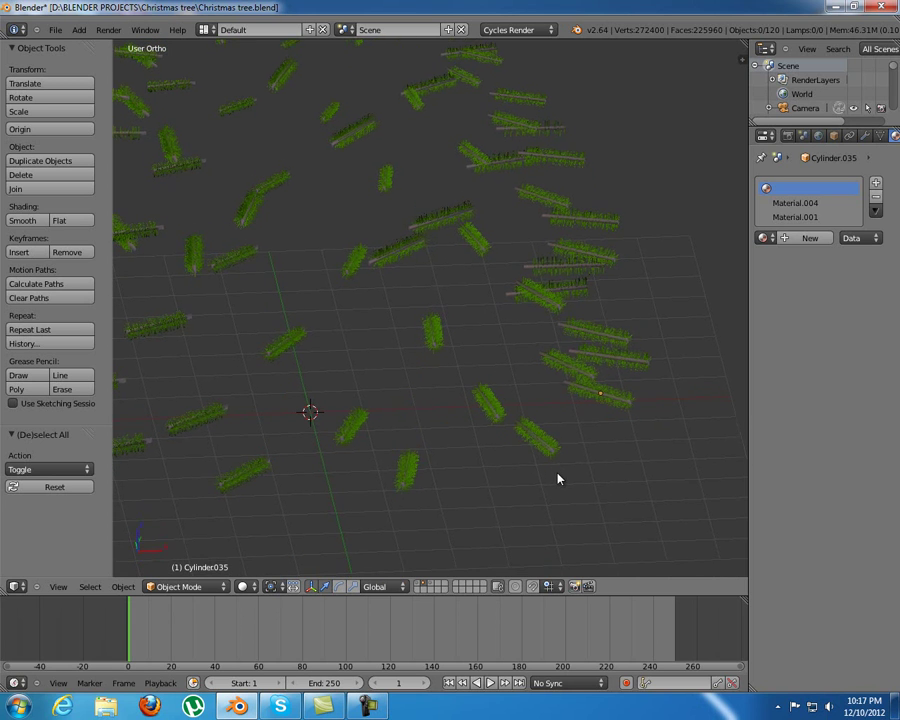
scroll(556, 477, down, 5)
right_click(492, 381)
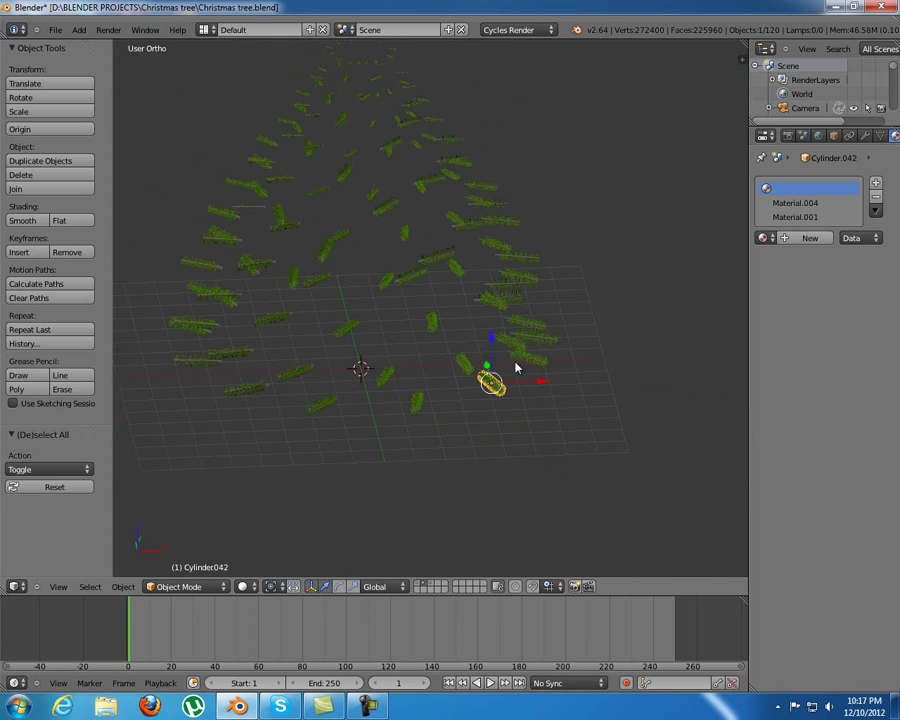
shift+right_click(530, 357)
shift+right_click(464, 364)
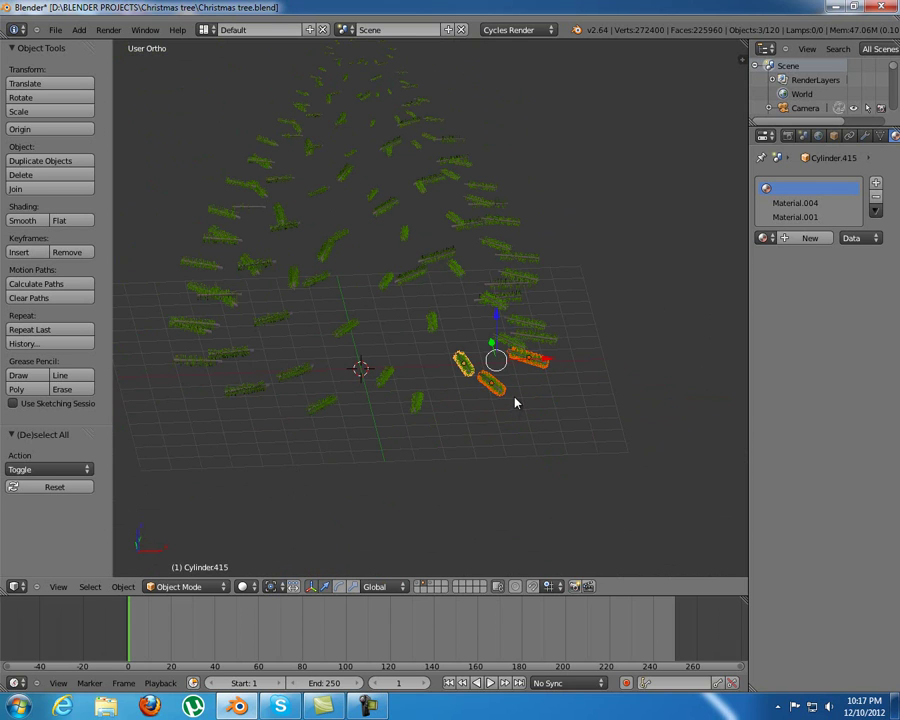
key(ctrl+l)
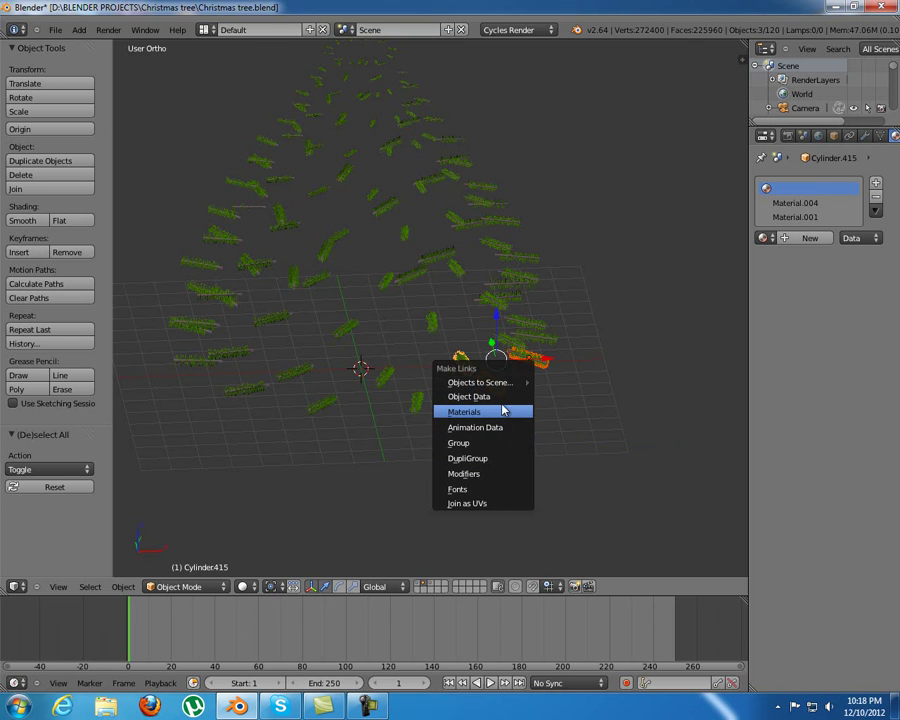
click(486, 475)
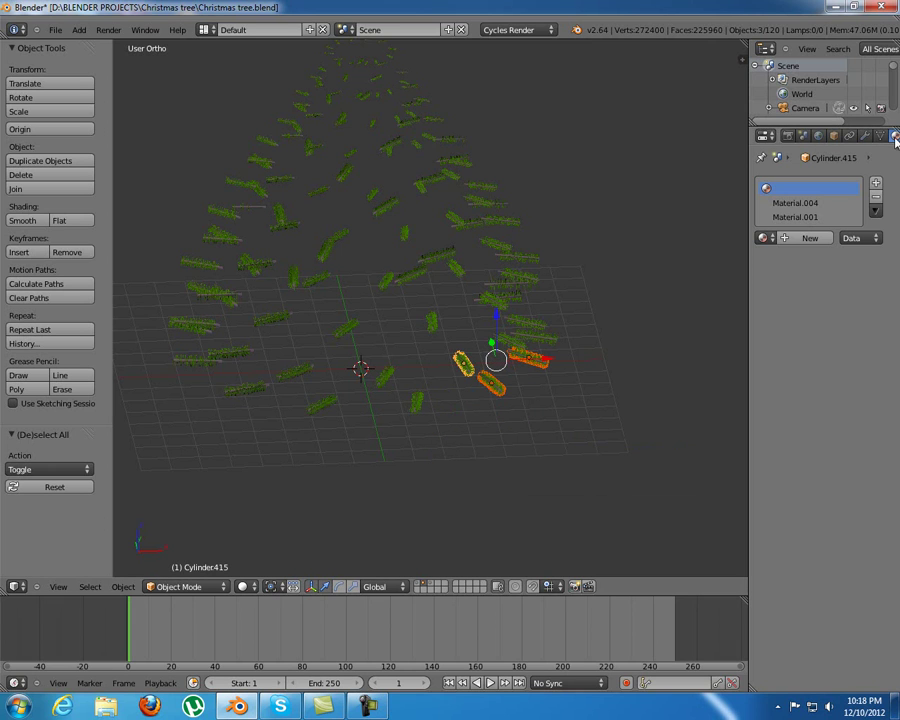
- Check the particle systems of the selected branches and select two neighbouring branches near the base
click(871, 135)
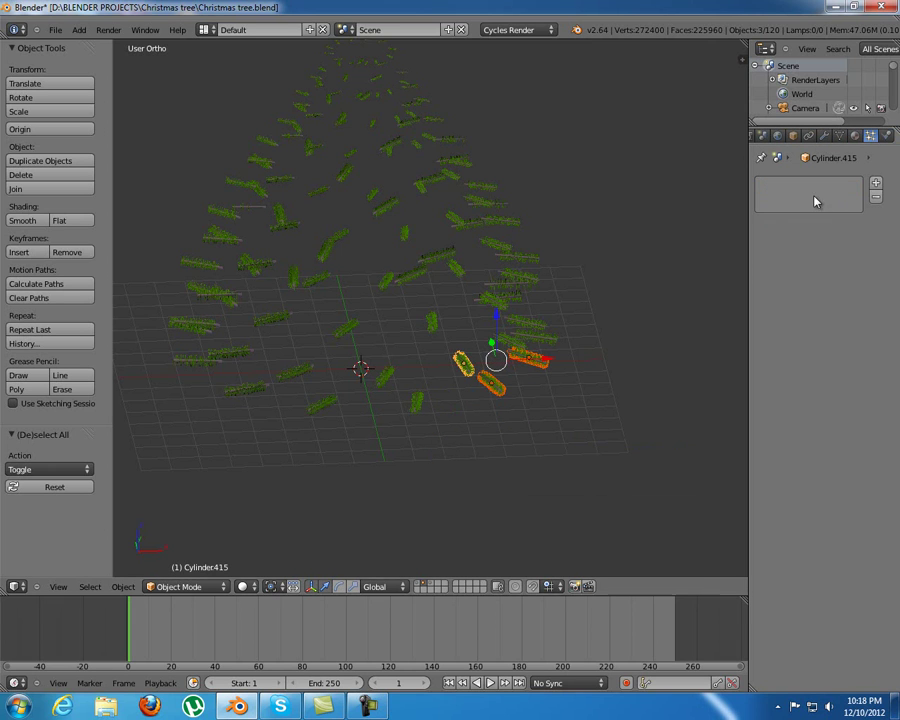
right_click(466, 366)
shift+right_click(490, 387)
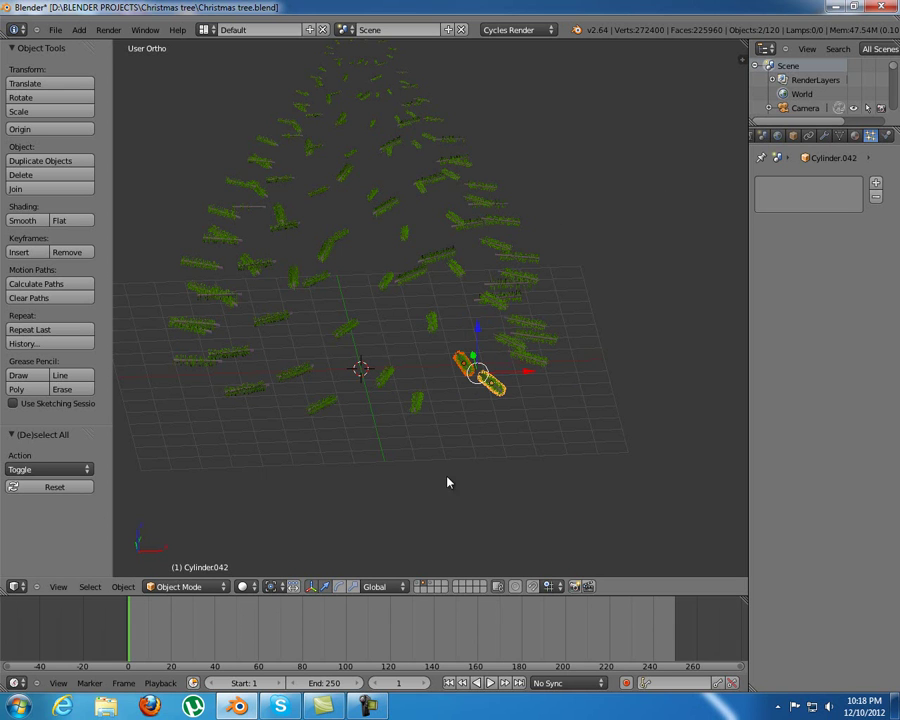
- Clear the selection and examine the lone branch in the middle of the lower tree up close
key(a)
scroll(492, 400, up, 5)
scroll(474, 405, up, 5)
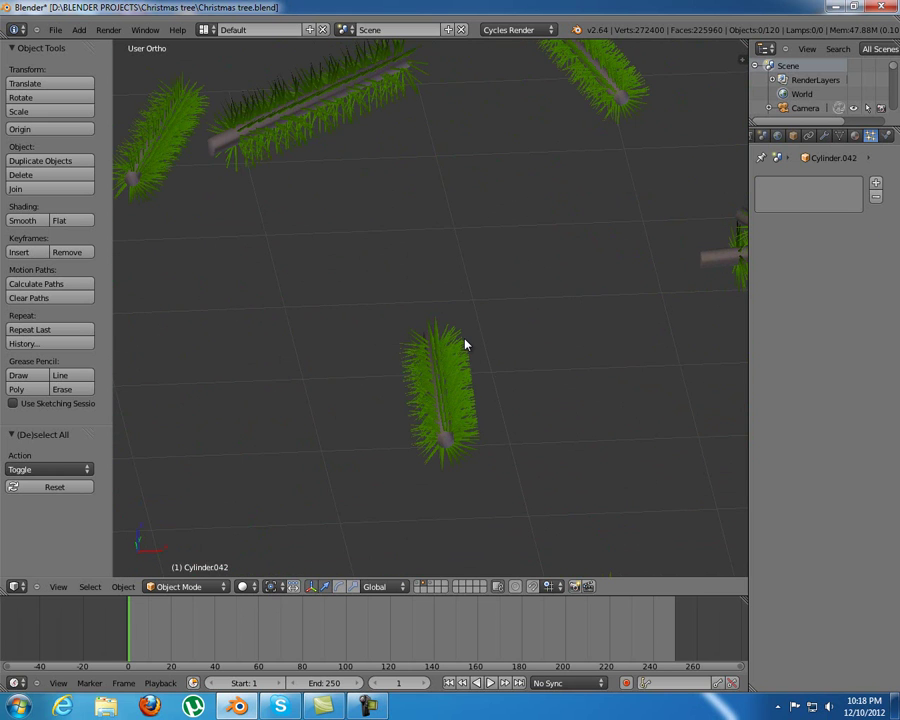
right_click(434, 367)
scroll(462, 410, down, 8)
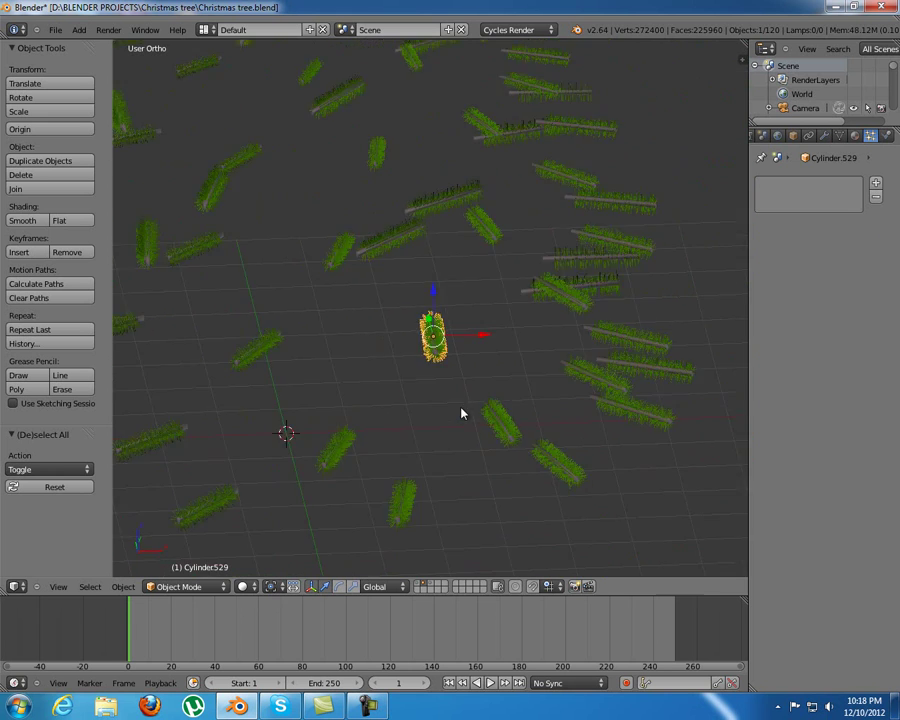
scroll(454, 406, up, 6)
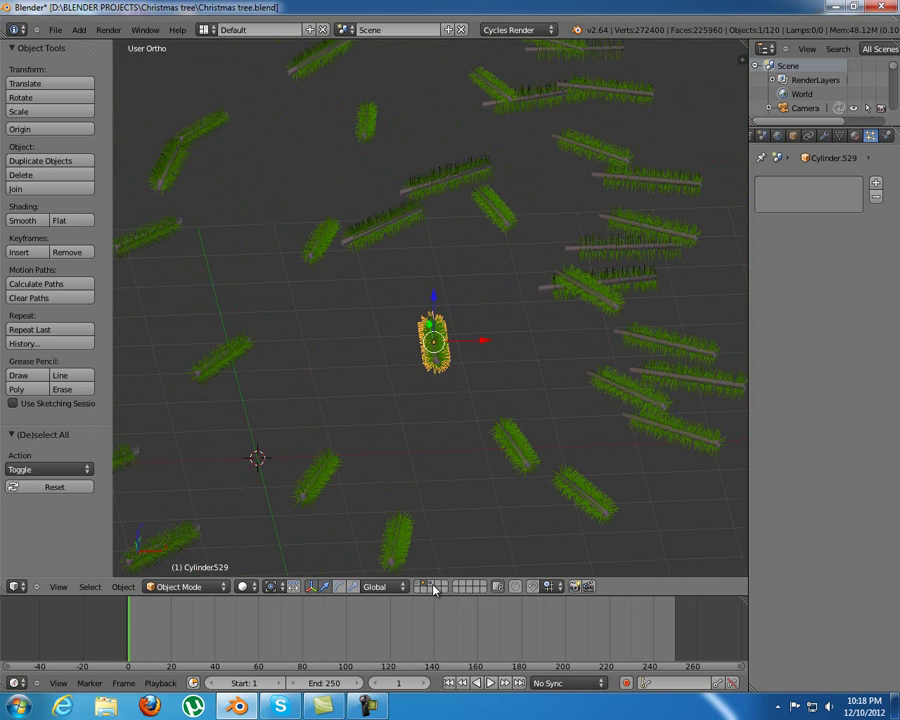
- Display only the layer of dense twigs and select individual twigs one at a time at the tree's base
key(2)
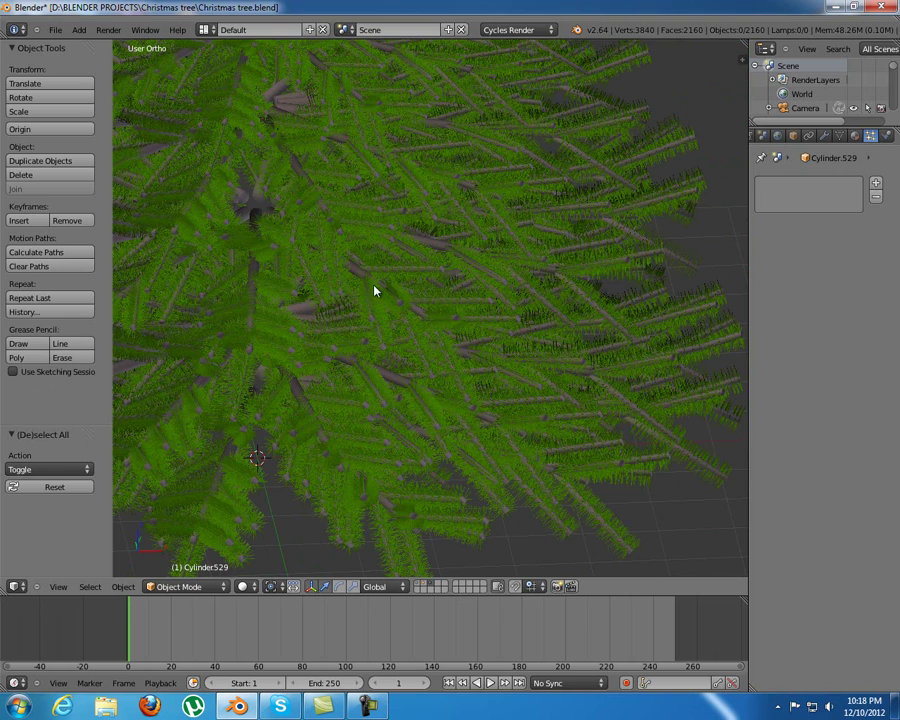
middle_drag(362, 289, 324, 294)
middle_drag(432, 500, 430, 530)
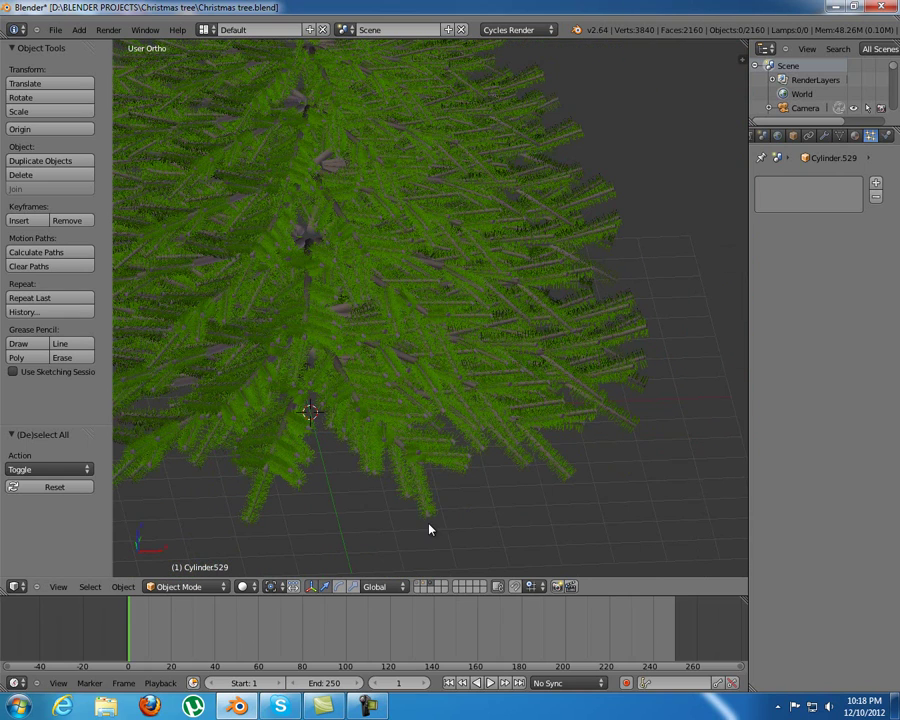
right_click(423, 485)
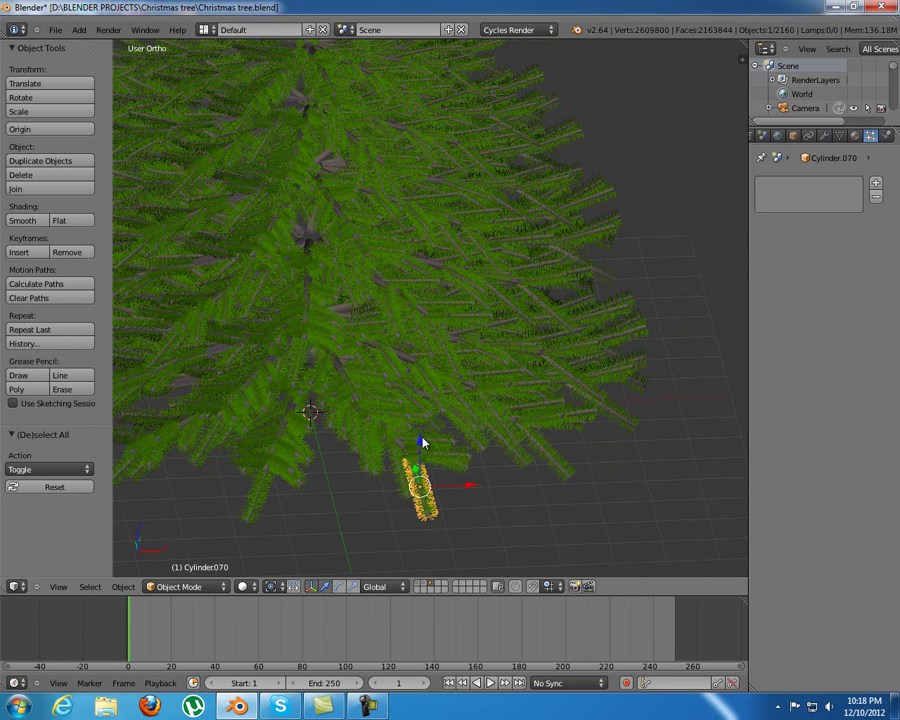
key(shift+r)
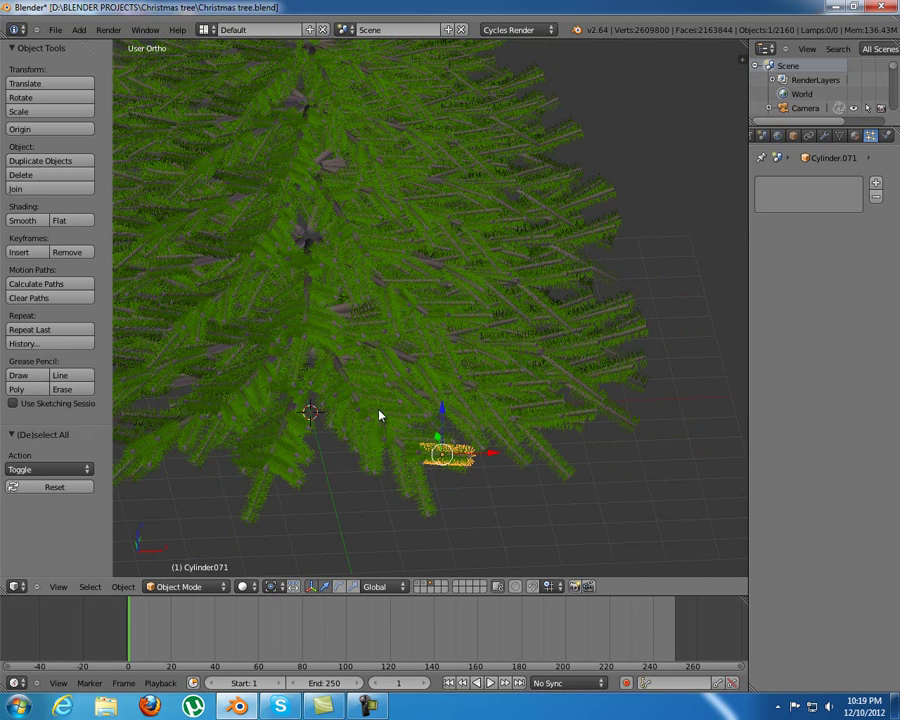
right_click(384, 414)
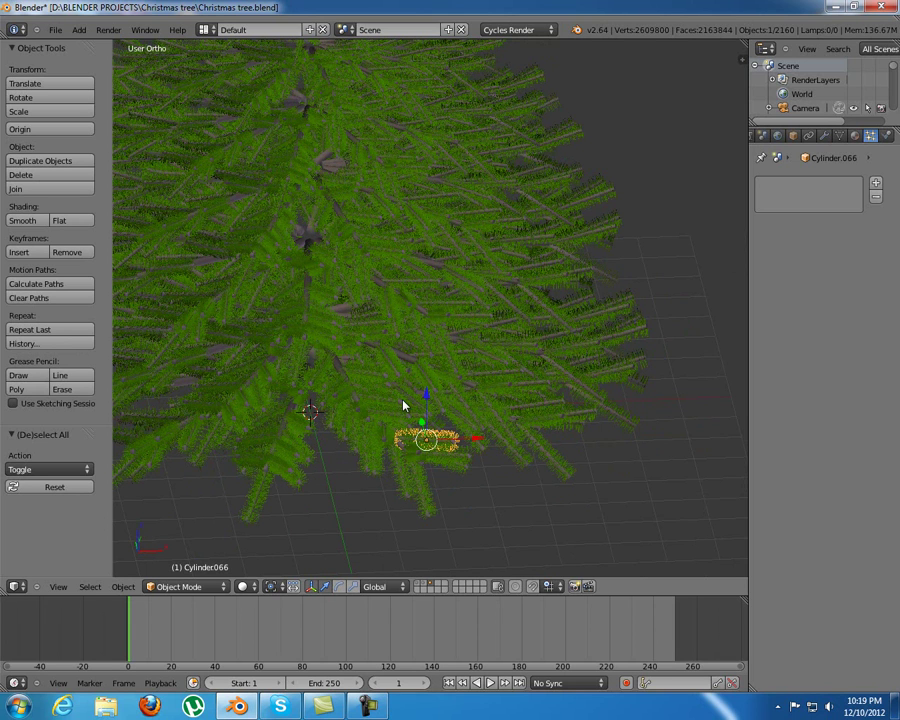
right_click(392, 411)
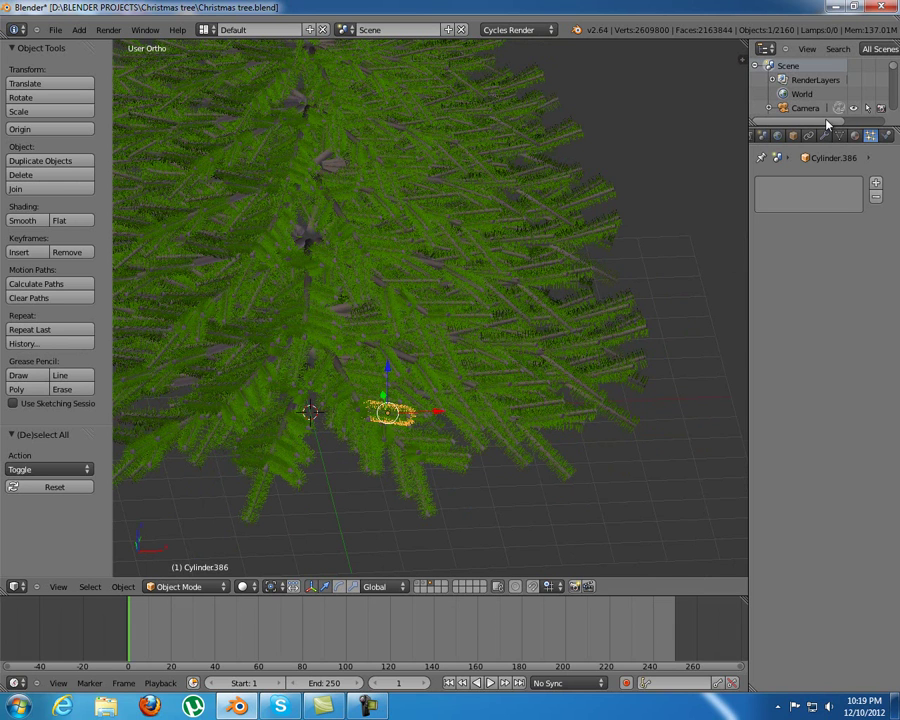
- Enlarge the scene's object list, browse through the Cylinder objects, and shrink the list again
drag(826, 125, 816, 537)
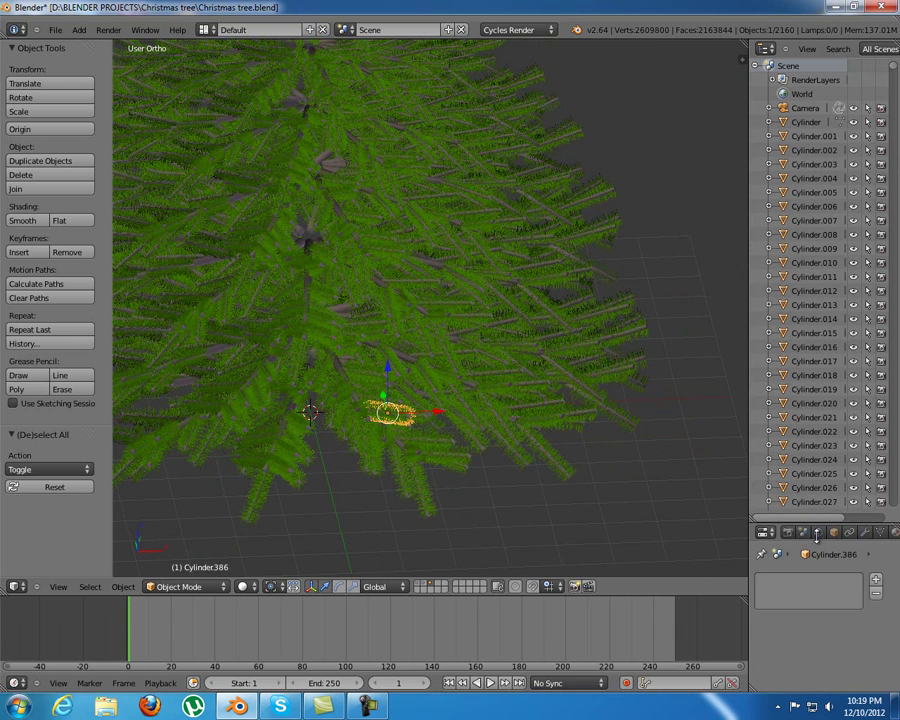
scroll(817, 168, down, 4)
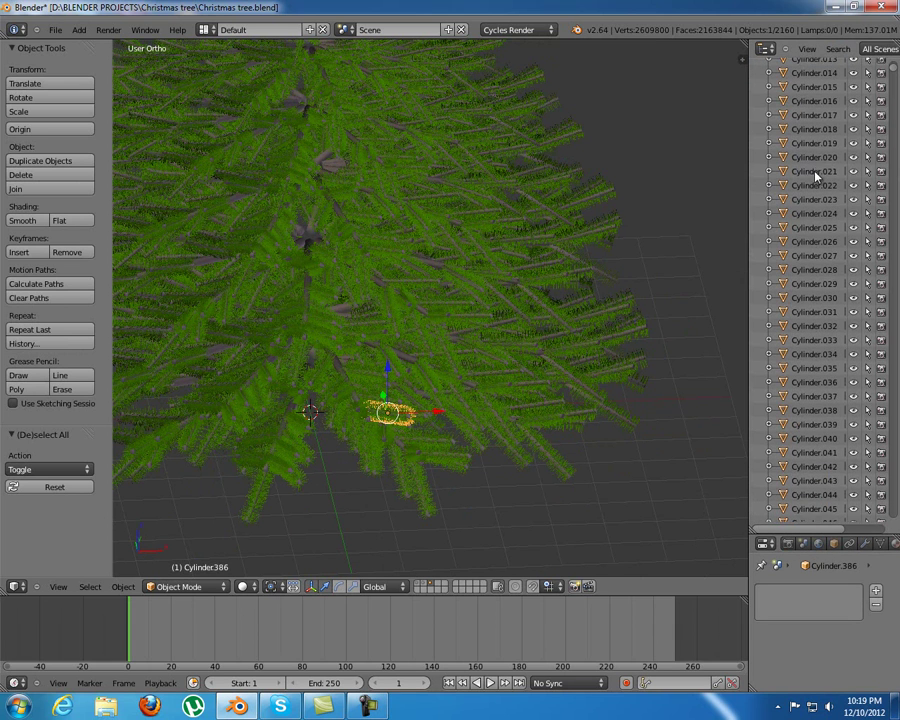
scroll(815, 175, down, 10)
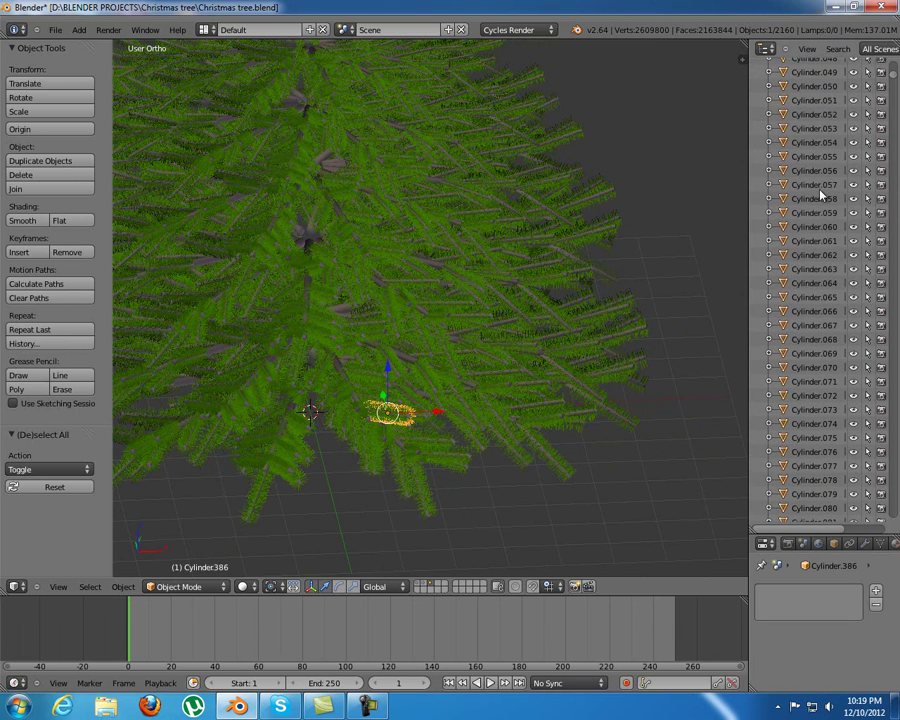
scroll(818, 205, down, 12)
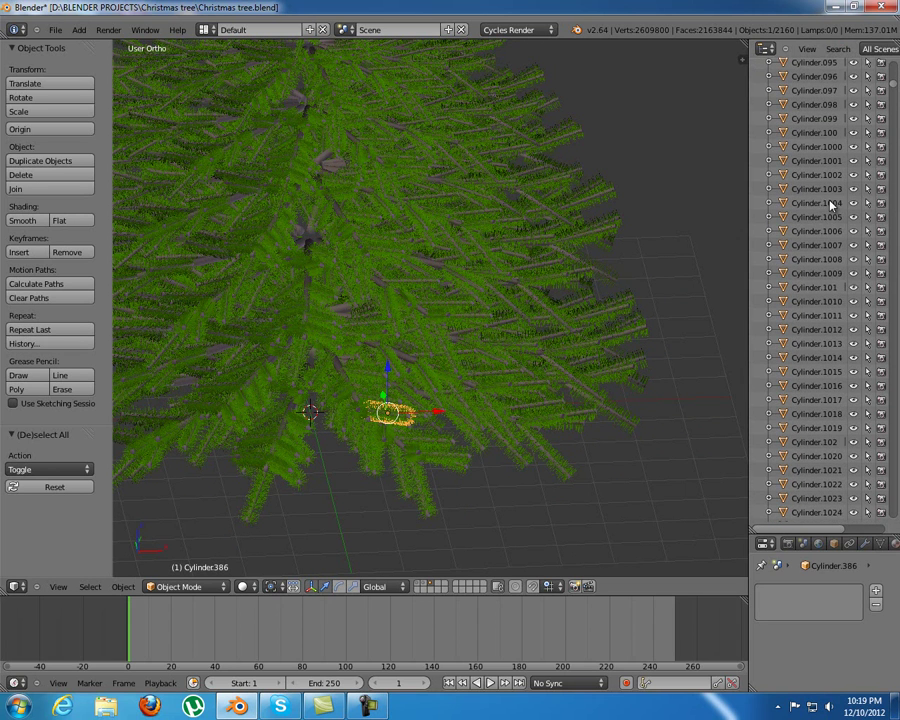
scroll(830, 204, down, 2)
drag(818, 530, 818, 142)
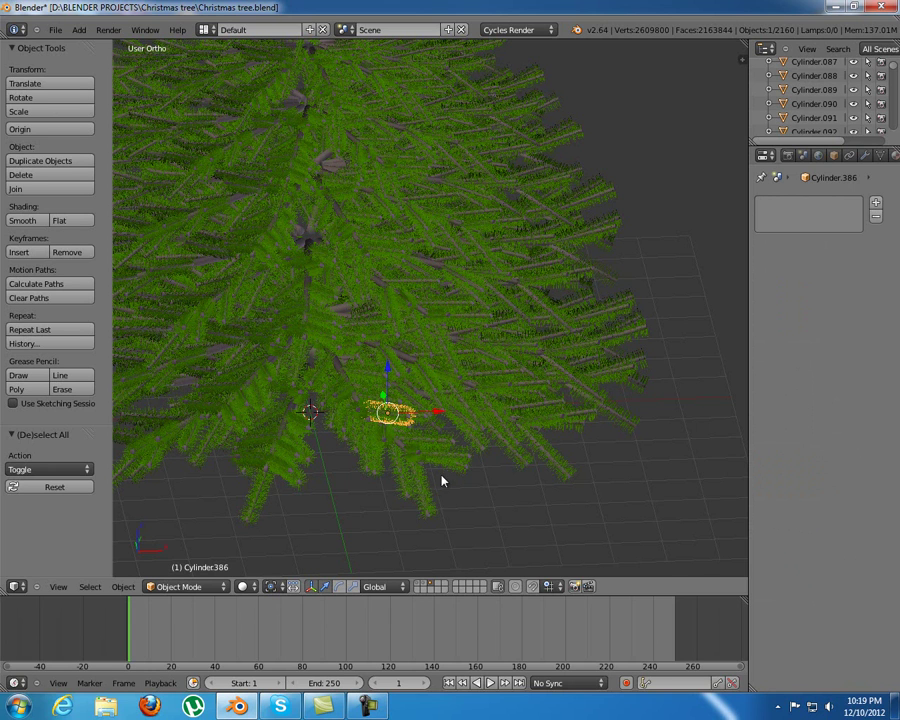
- Move the short twig hanging lowest in front of the tree's base to layer 11 and display only that layer
right_click(420, 488)
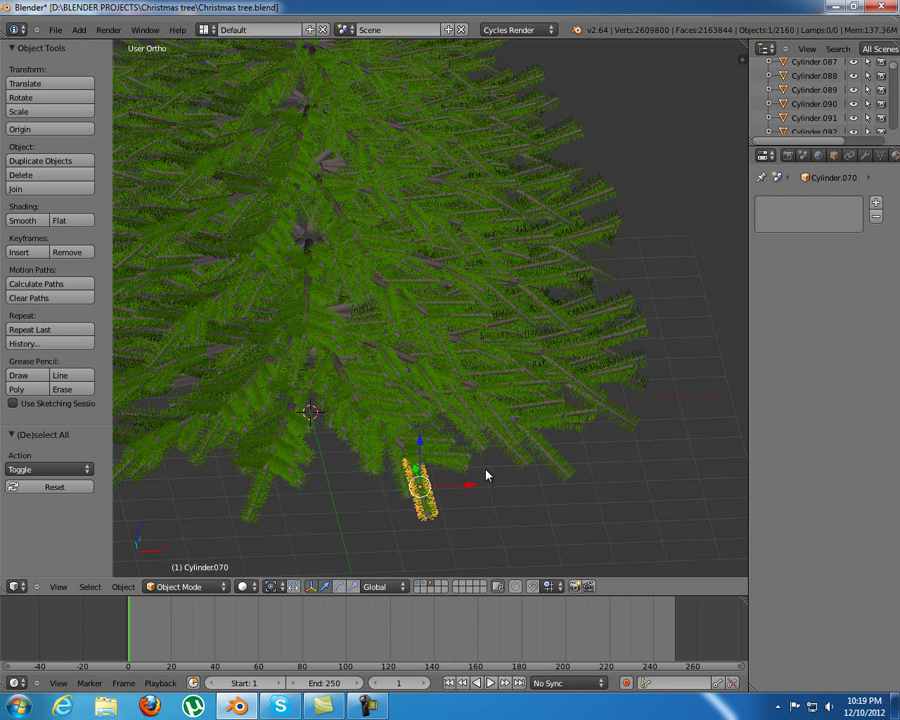
right_click(455, 455)
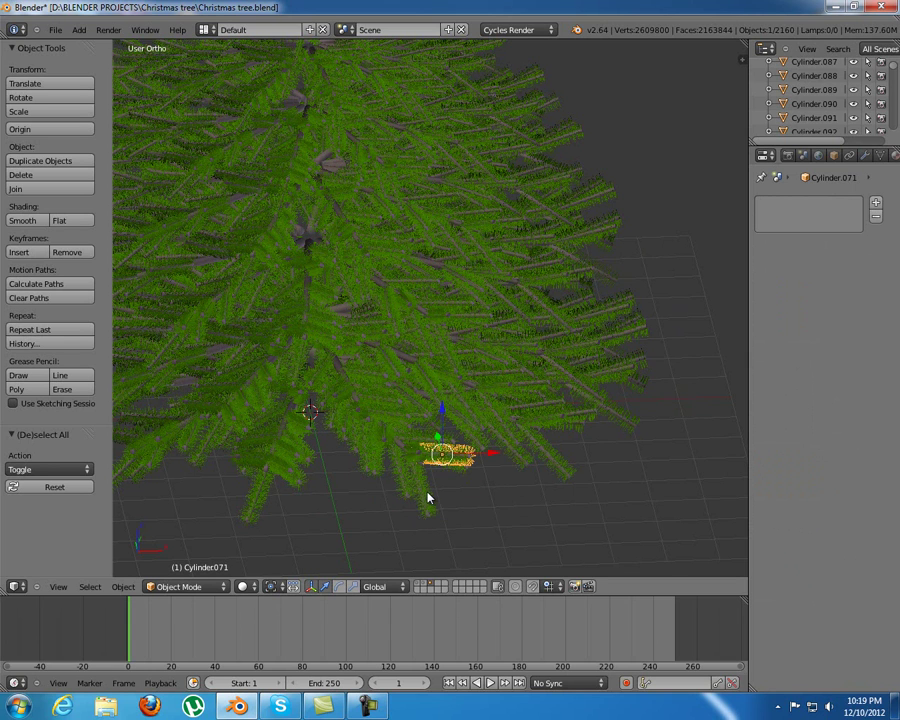
key(ctrl+z)
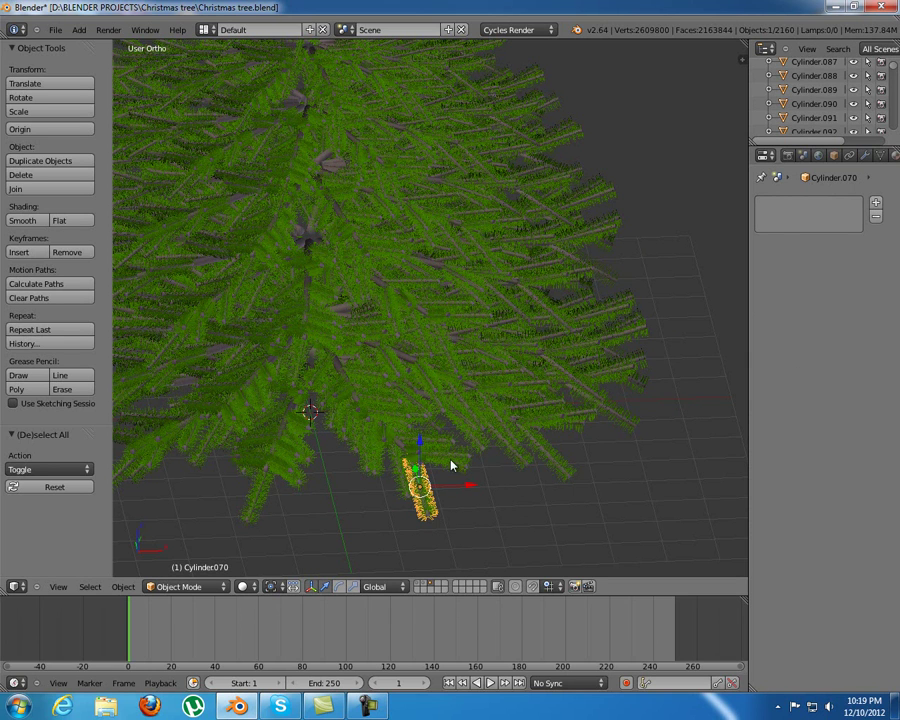
key(m)
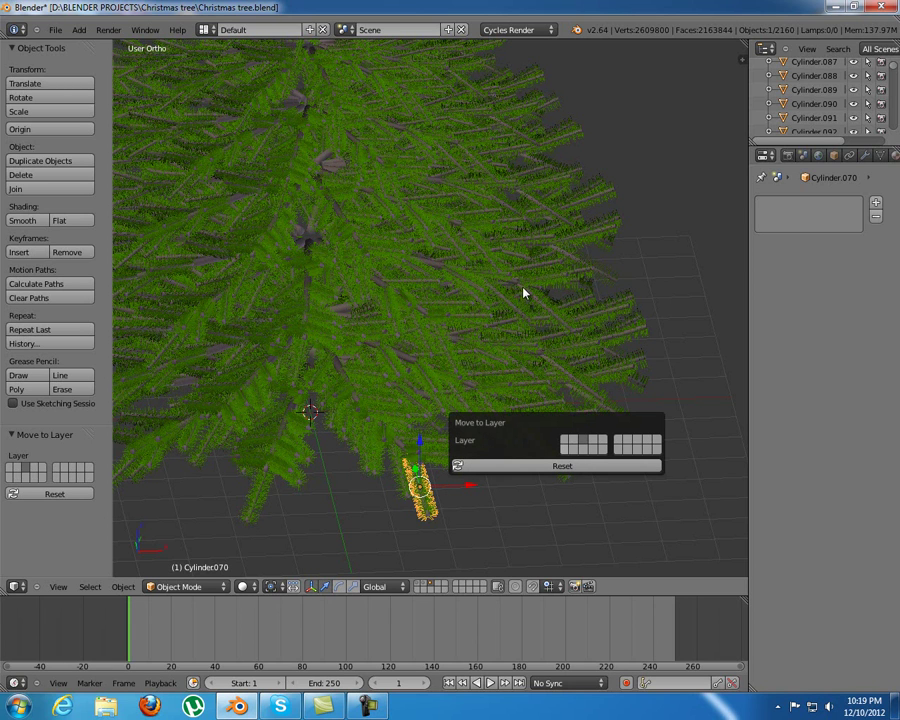
click(566, 450)
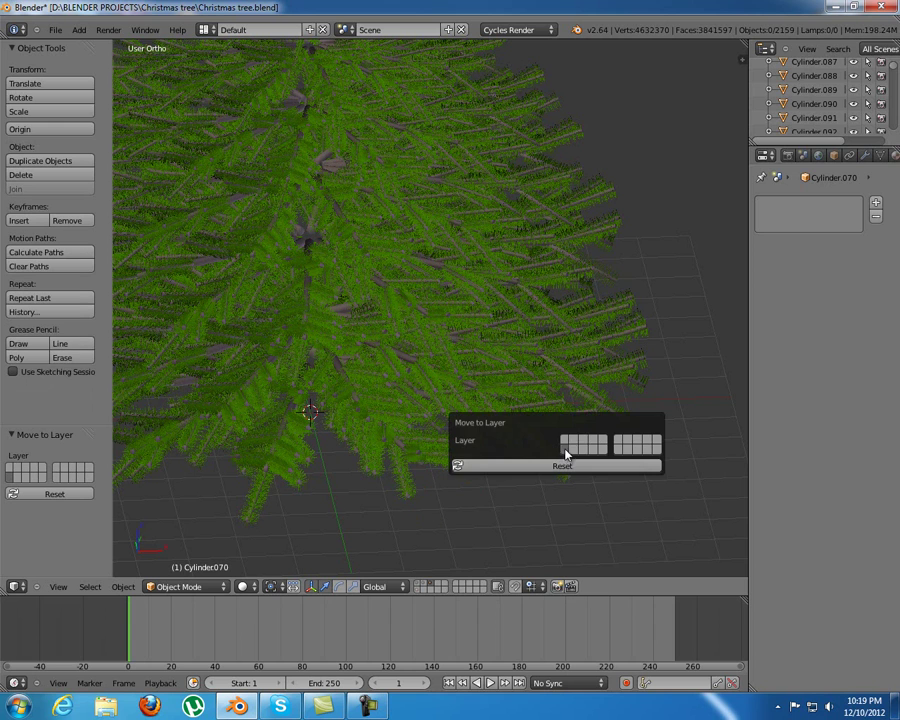
click(419, 590)
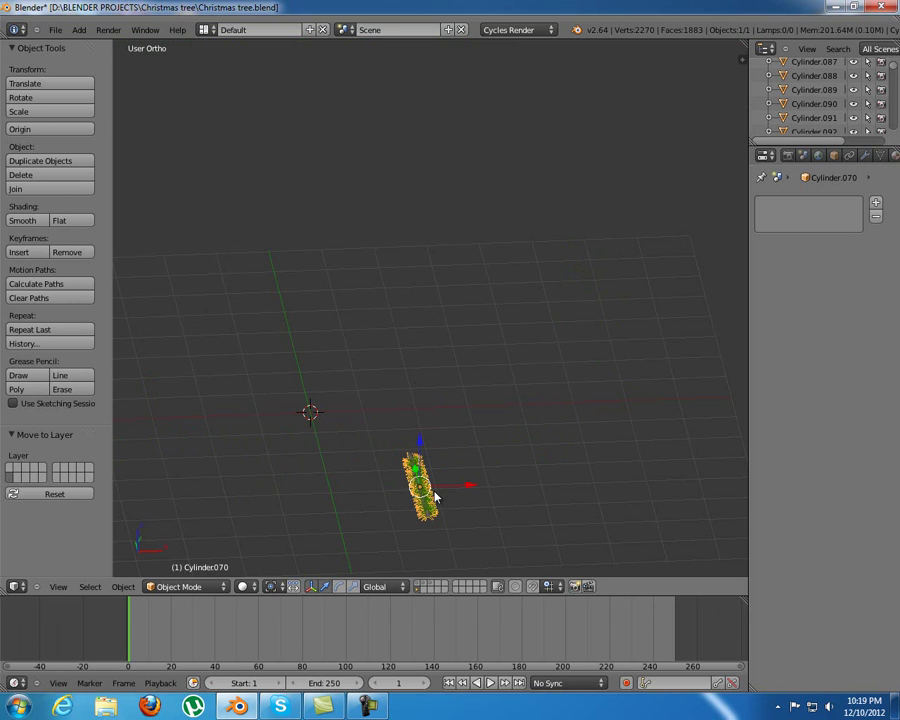
- View the isolated twig from above and select its mesh in Edit Mode, leaving out the bare stem end and first needles
key(KP_7)
scroll(436, 450, up, 4)
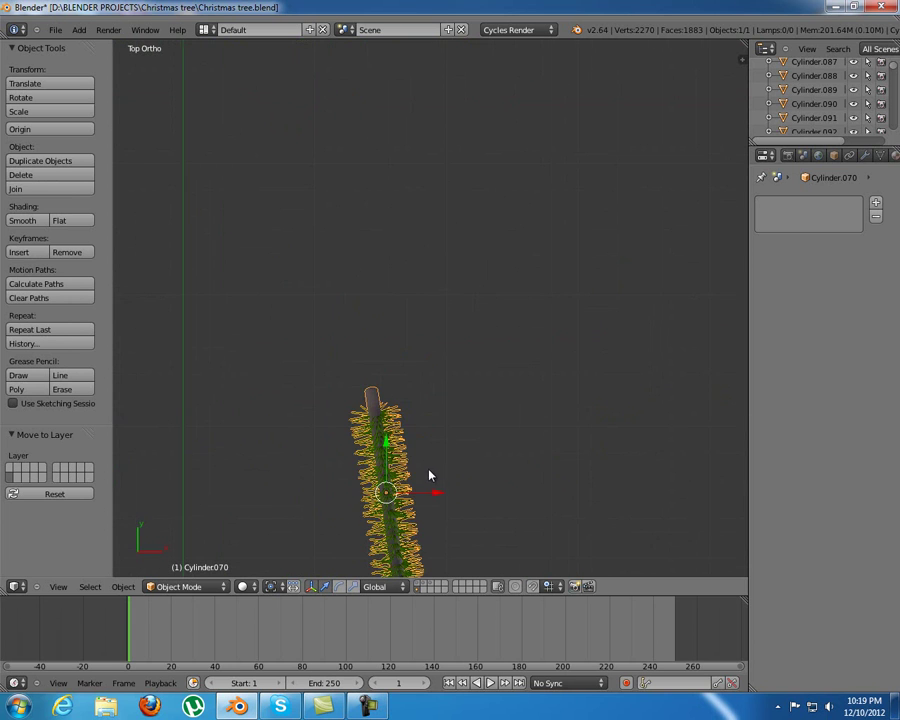
shift+middle_drag(420, 466, 425, 362)
scroll(404, 407, up, 2)
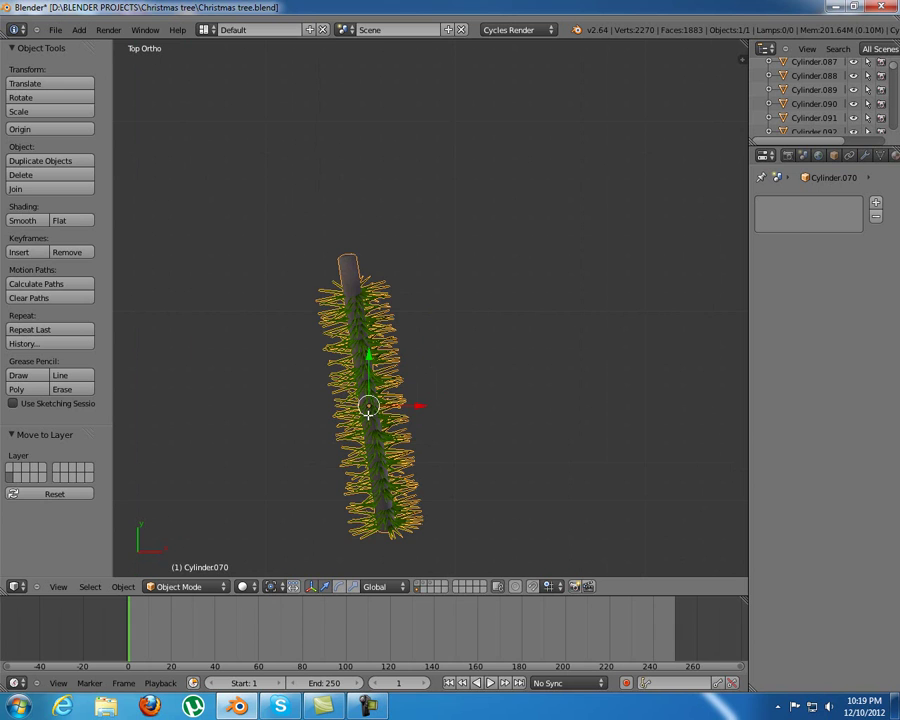
key(Tab)
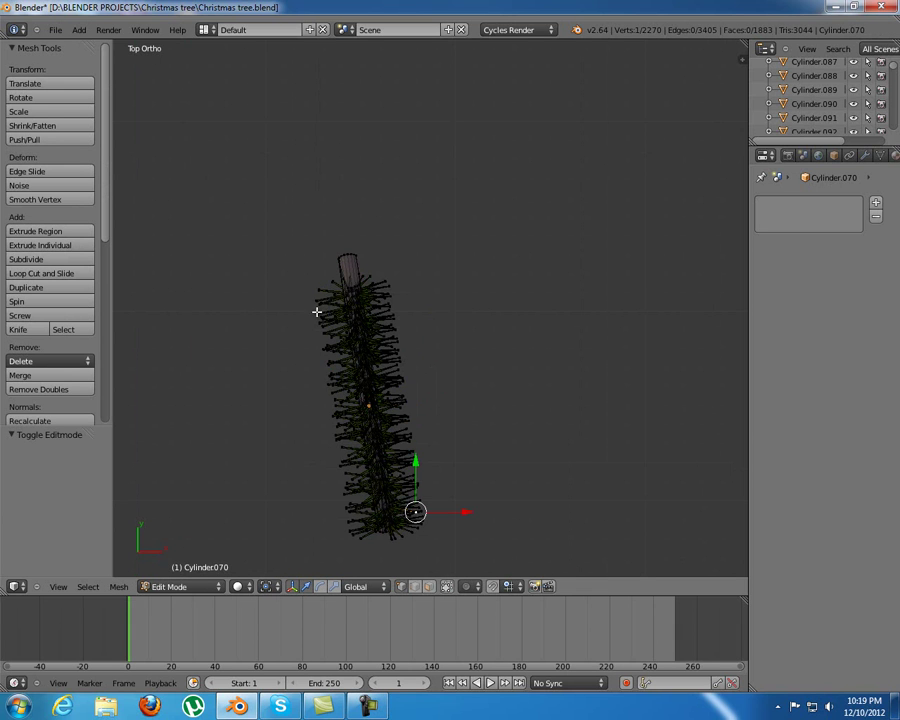
key(b)
drag(283, 297, 520, 546)
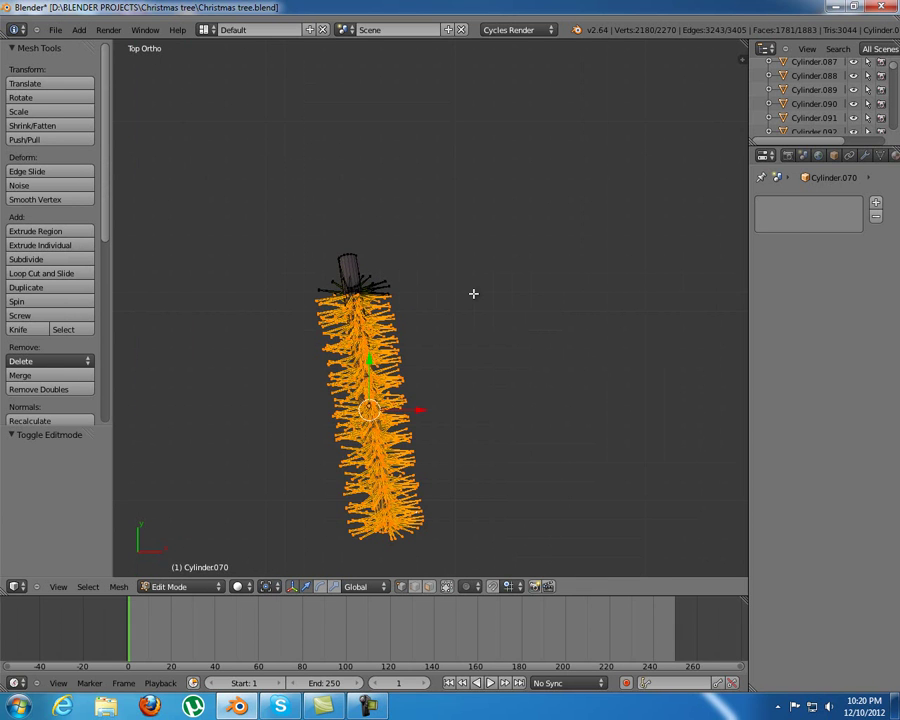
- Review the twig's material slots, add a fourth one, assign it to the selected mesh, and create a new material in it
click(894, 155)
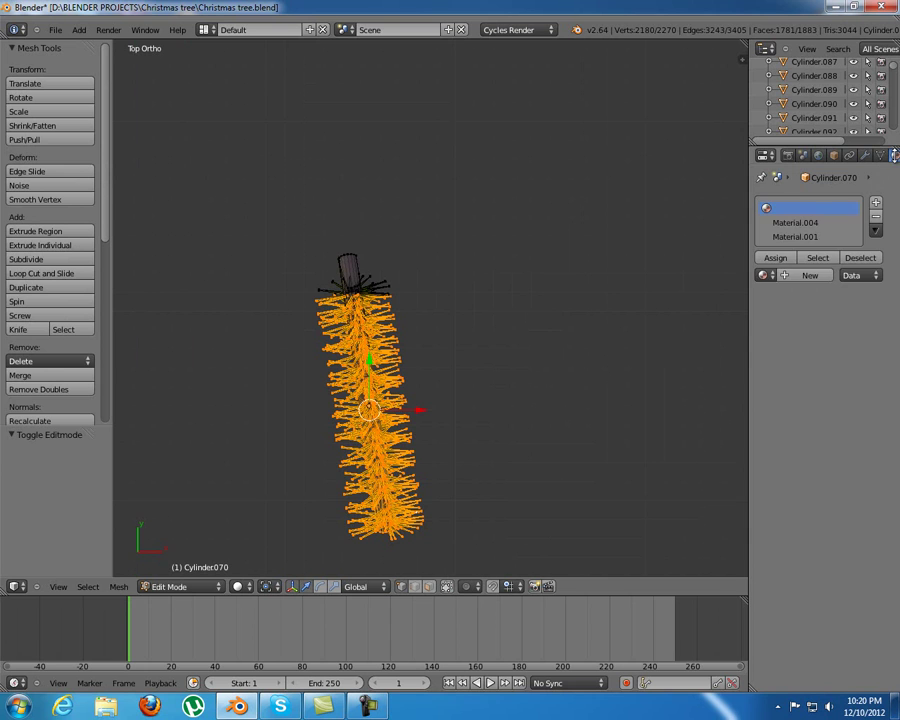
click(818, 237)
click(810, 222)
click(812, 236)
click(811, 223)
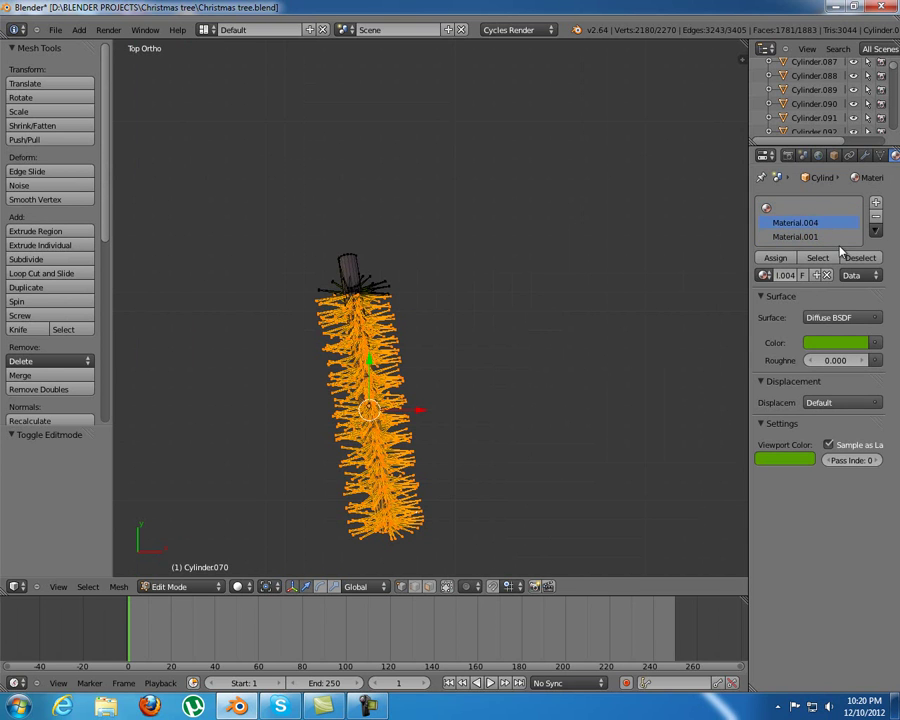
click(820, 237)
click(875, 203)
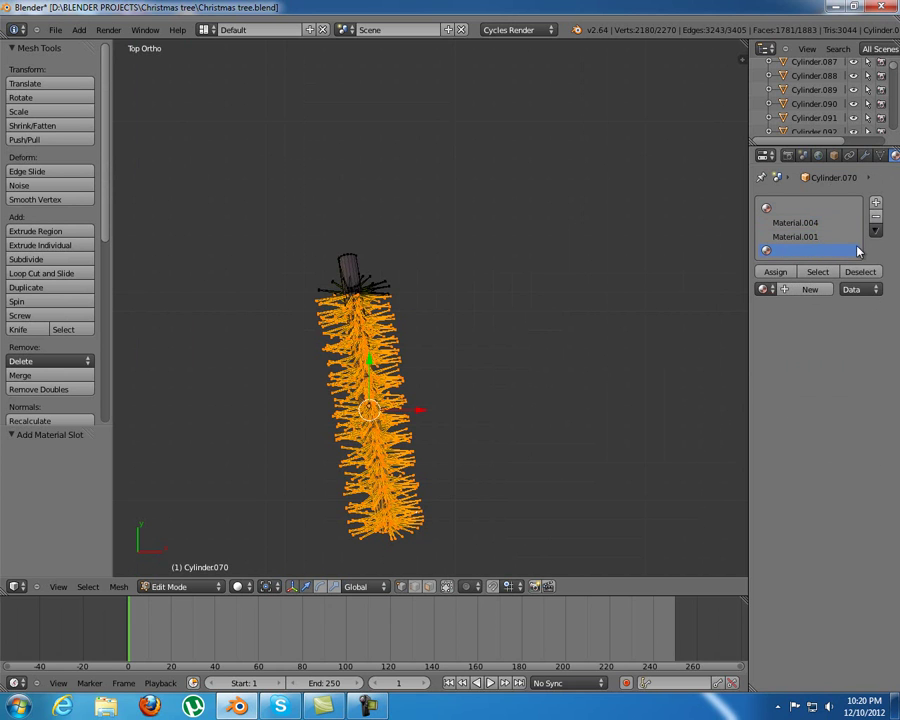
click(772, 272)
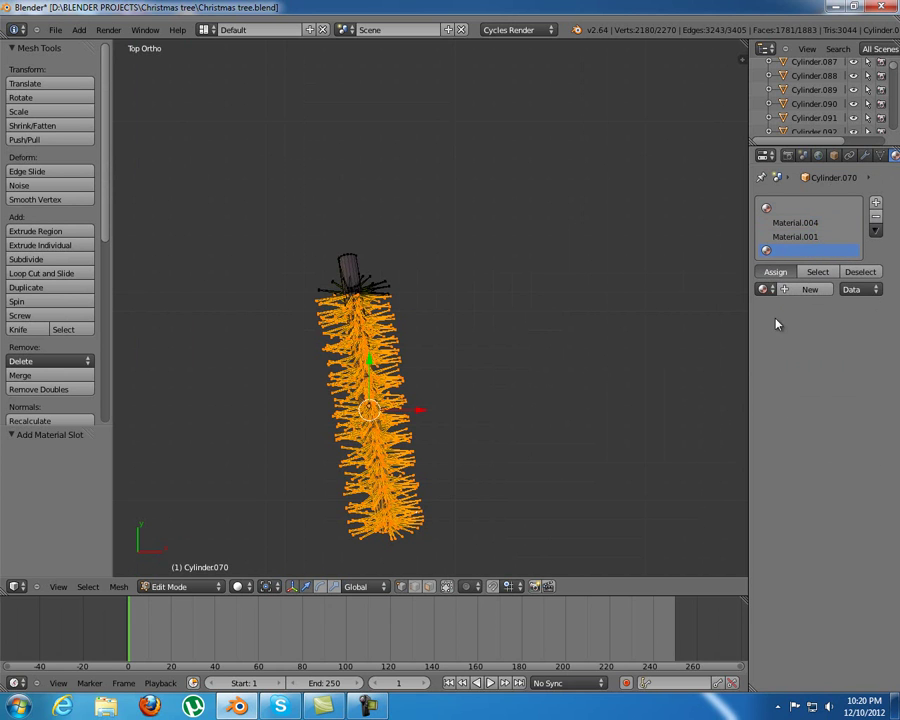
click(810, 289)
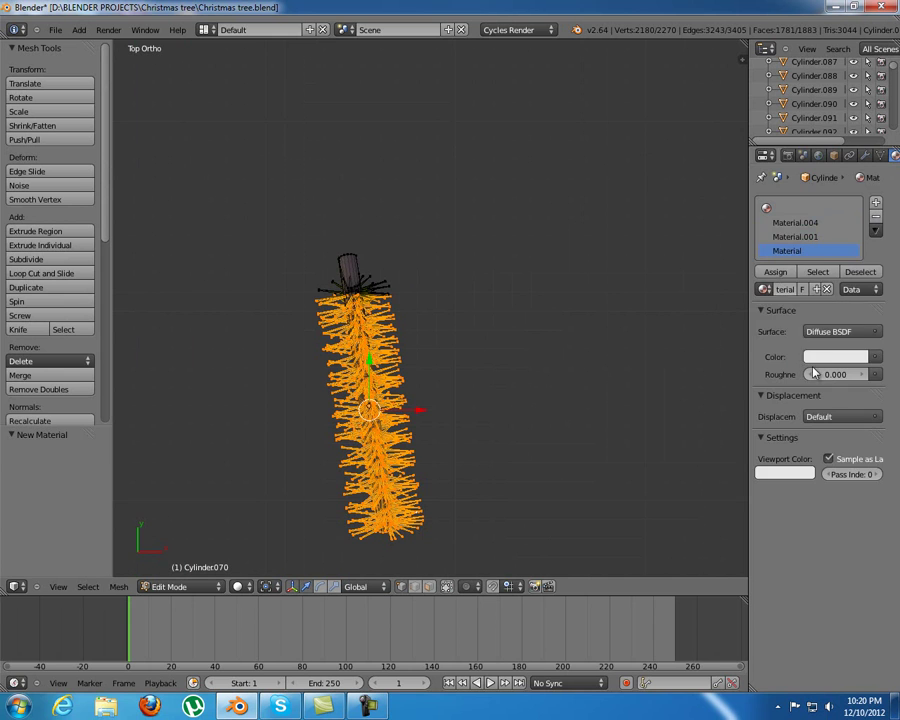
- Set the new material's diffuse color to blue and return the twig to Object Mode
click(823, 362)
drag(805, 201, 847, 192)
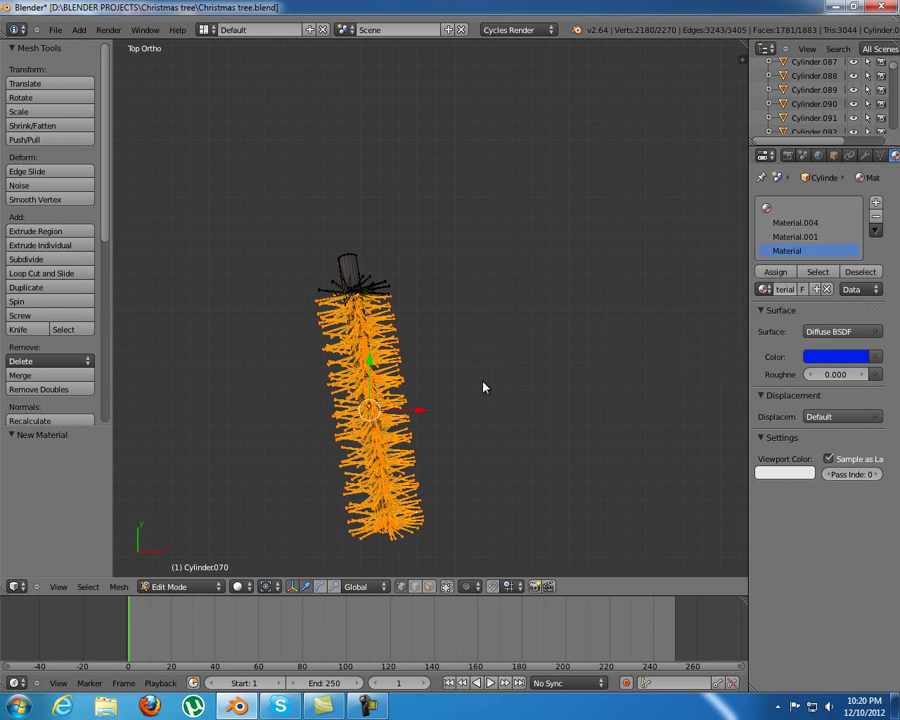
key(Tab)
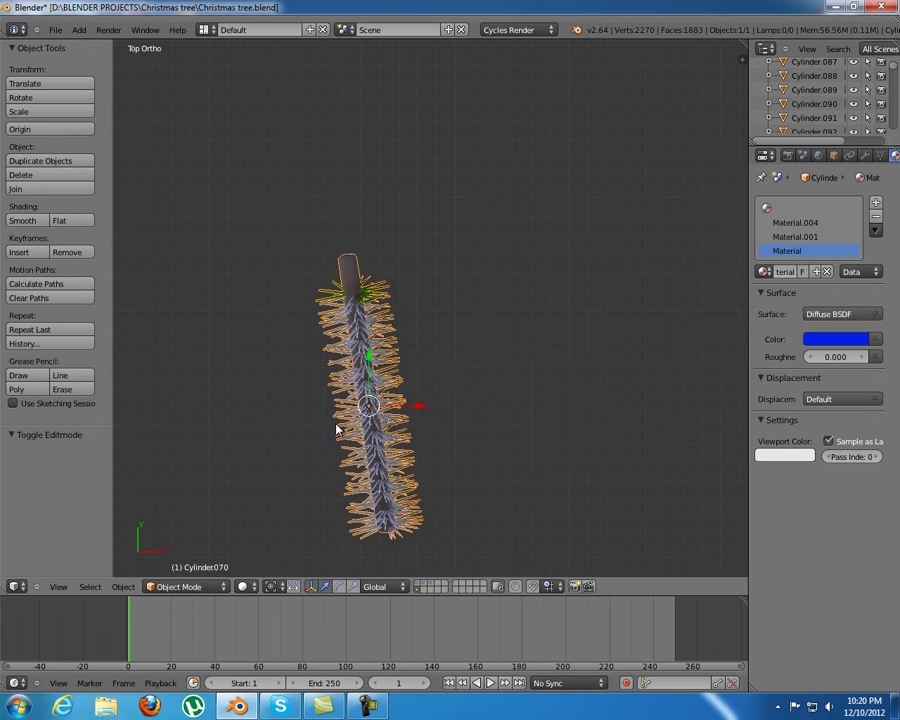
- Copy the blue diffuse color to the material's viewport color and check the twig from an angled view
middle_drag(357, 422, 440, 380)
click(785, 456)
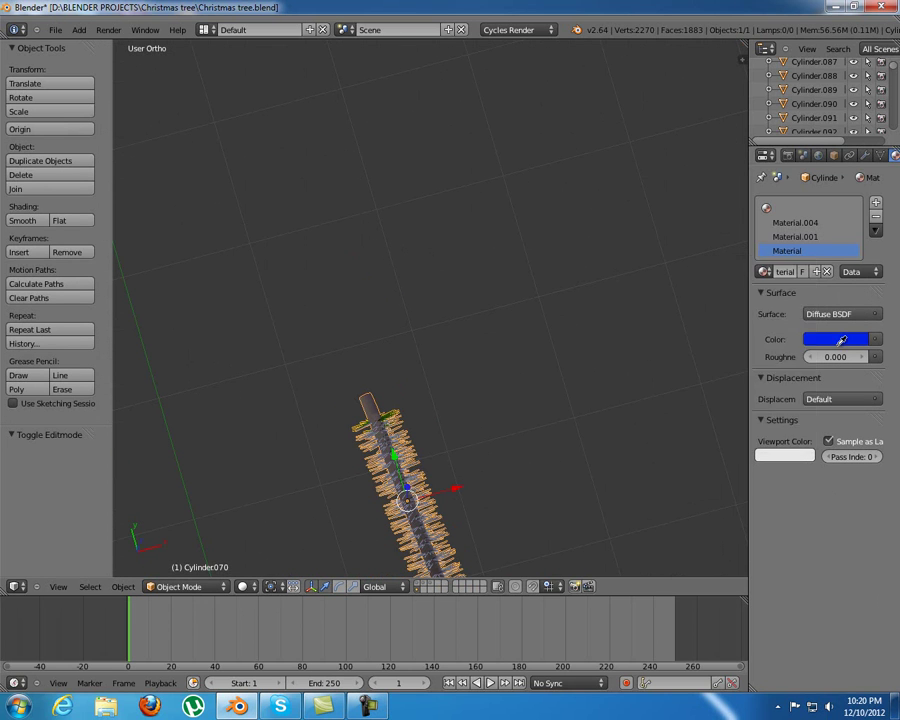
drag(840, 339, 785, 456)
middle_drag(625, 414, 444, 463)
scroll(444, 463, down, 4)
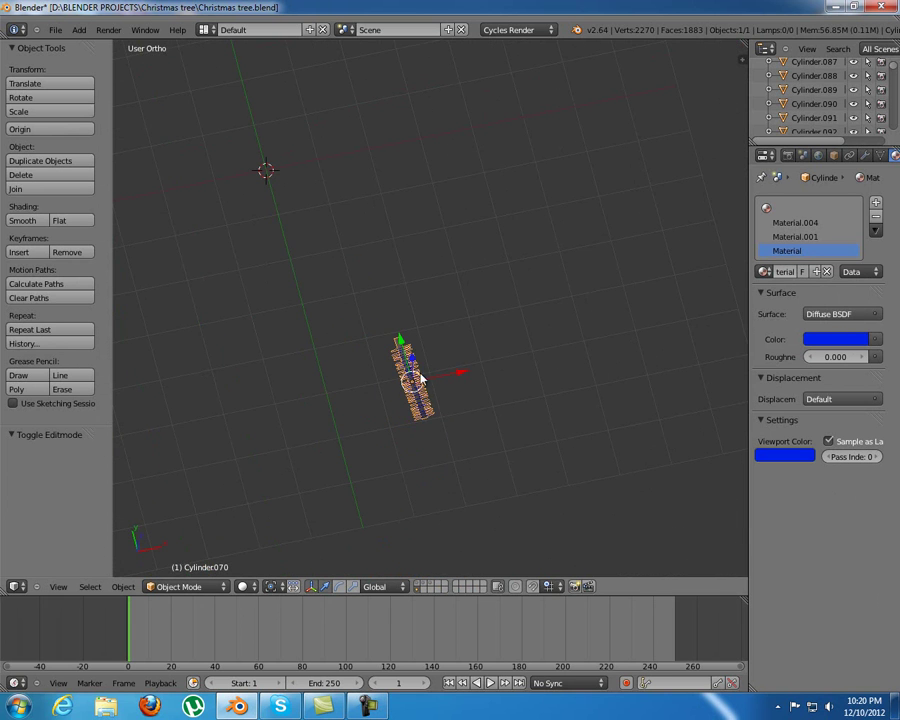
middle_drag(428, 394, 443, 322)
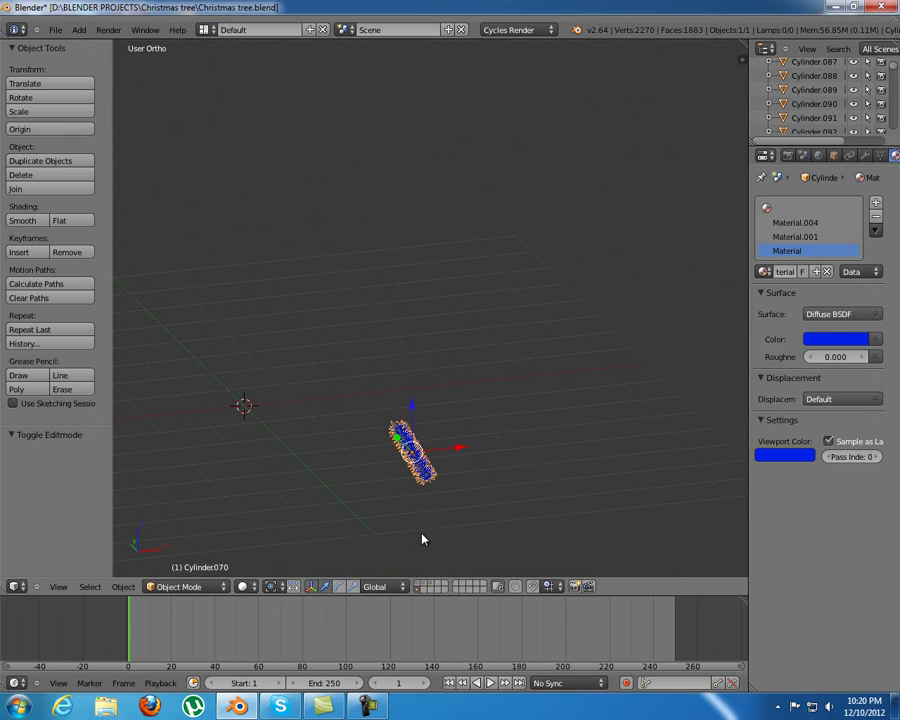
- Display the dense twig layer together with layer 11 and examine the twigs' color across the tree from several angles
click(435, 588)
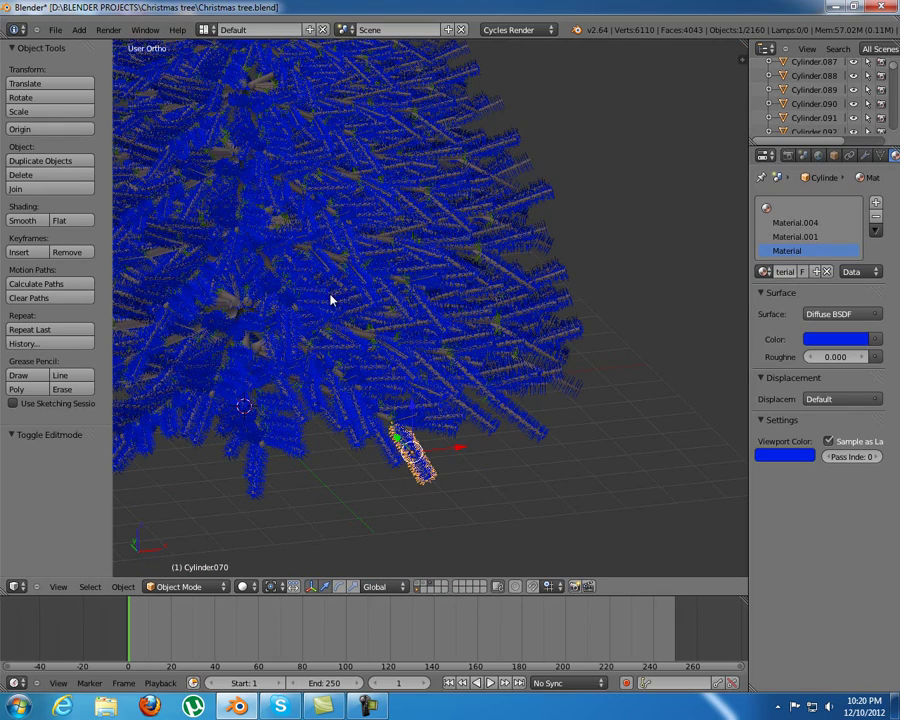
middle_drag(323, 308, 327, 305)
middle_drag(412, 358, 438, 211)
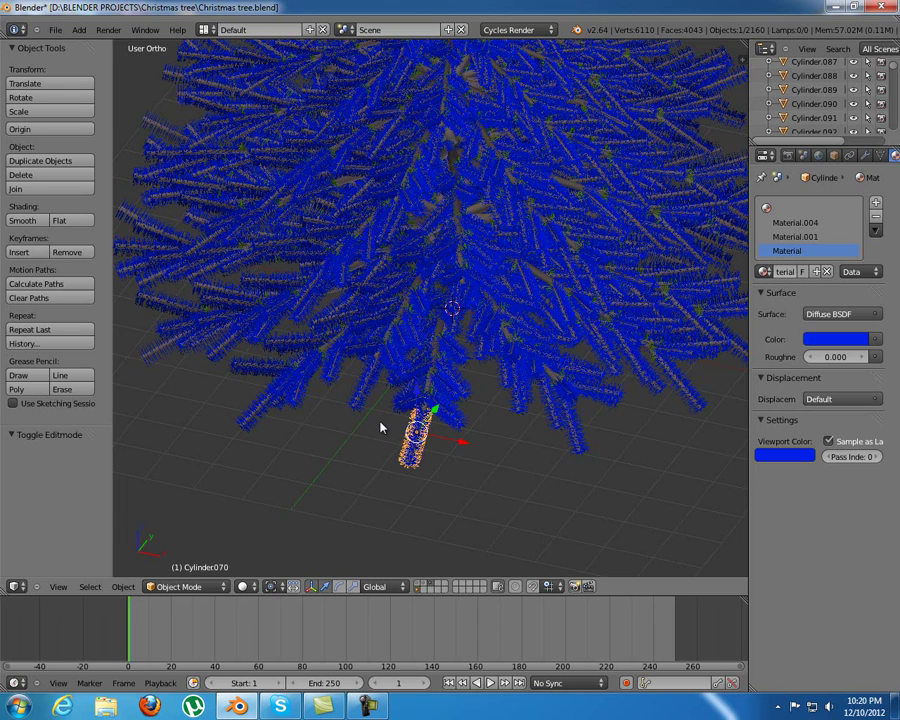
key(KP_6)
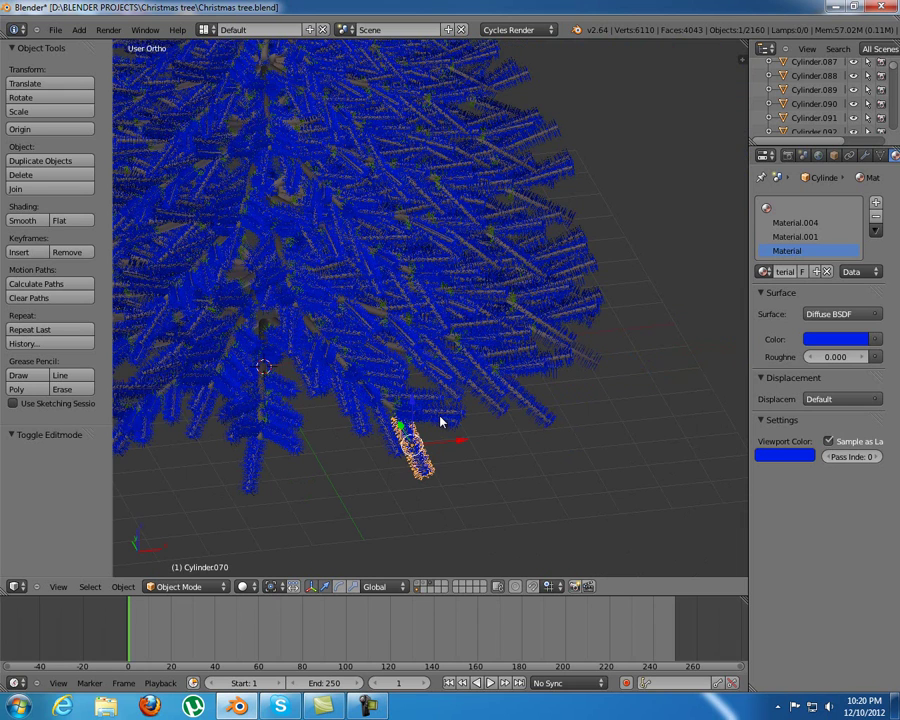
key(KP_6)
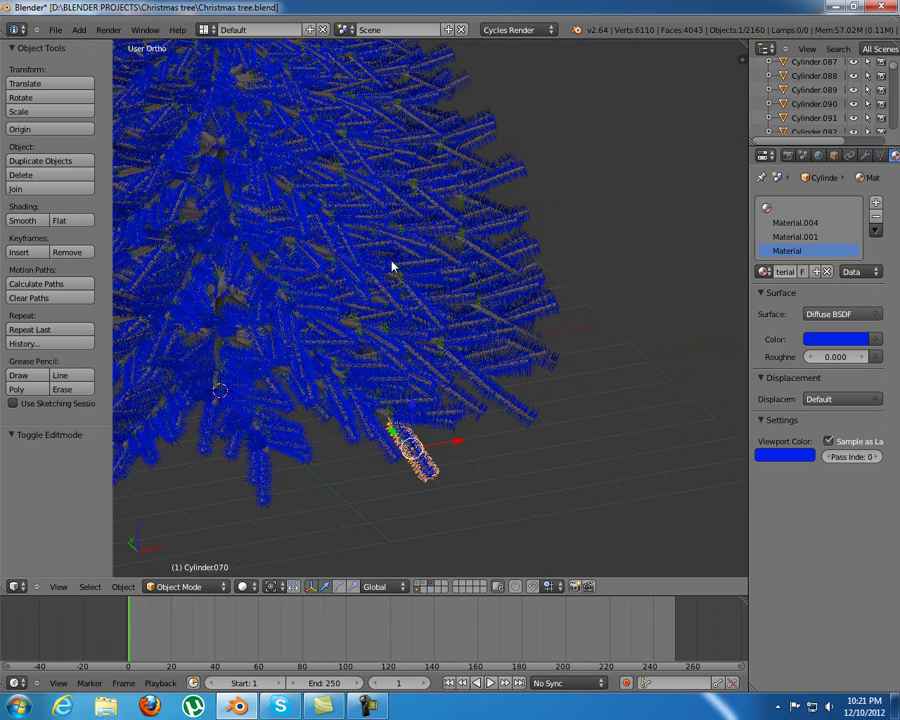